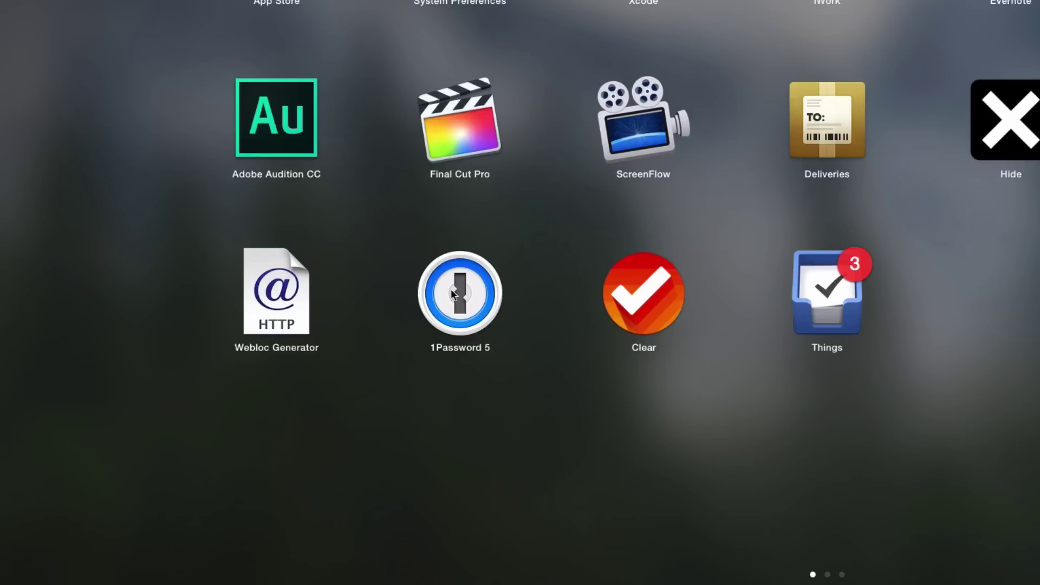
Launch 1Password 5 and unlock the Primary vault by entering the master password.
click(460, 292)
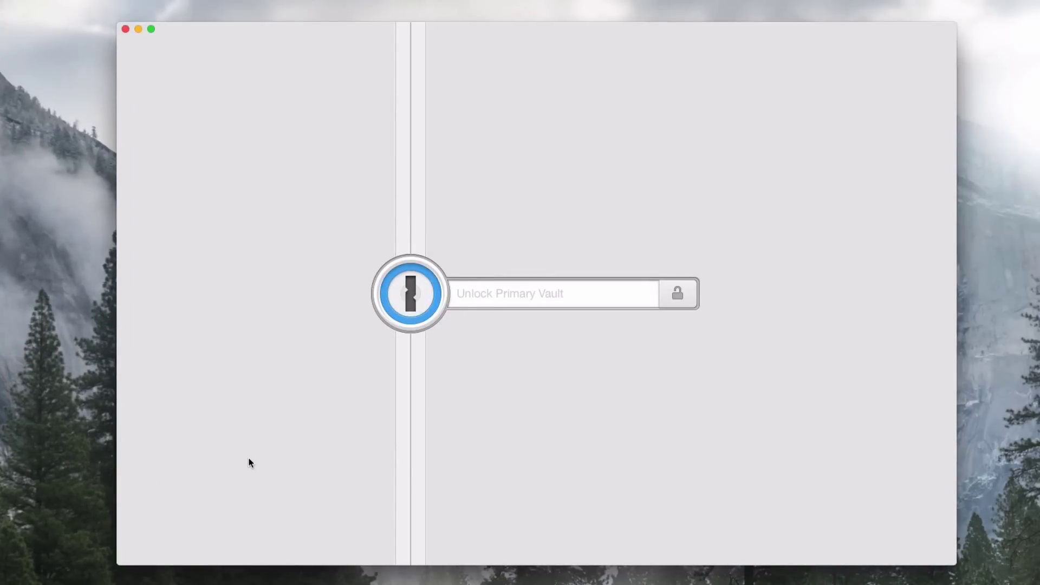
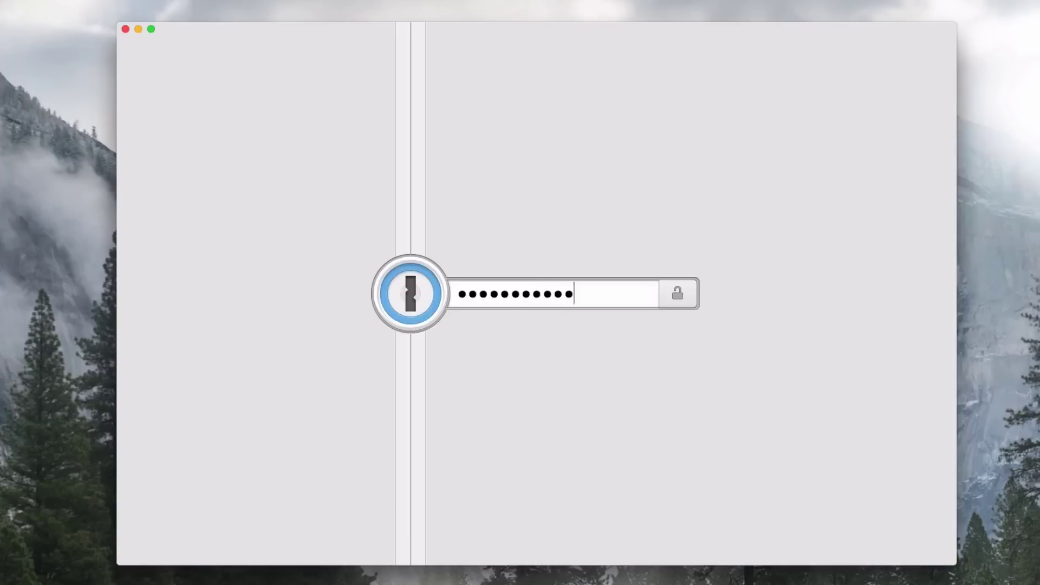
key(Return)
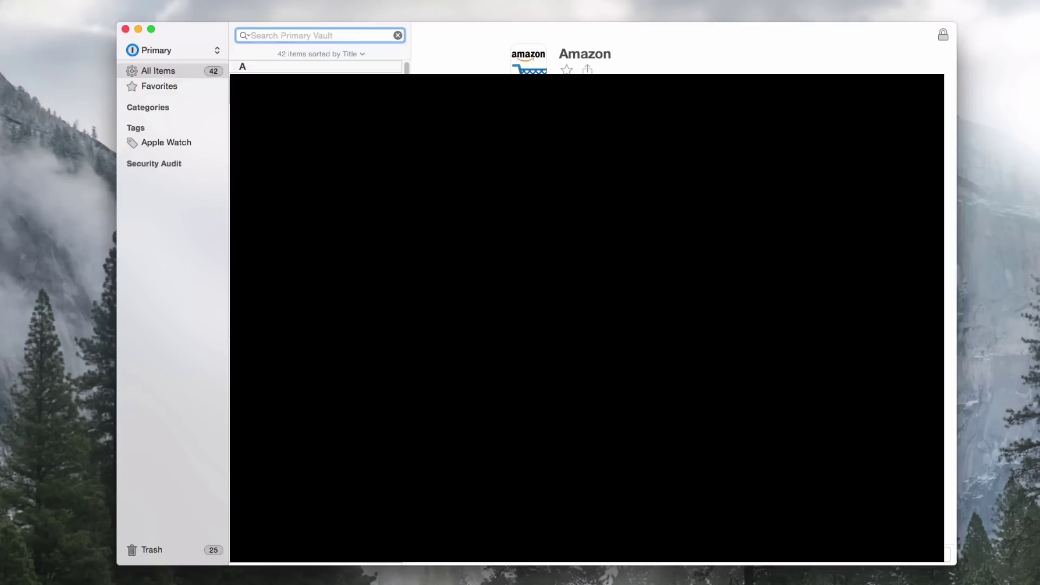
Switch to the Demo vault, search 'drop' to find Dropbox, then clear the search.
click(148, 48)
click(149, 64)
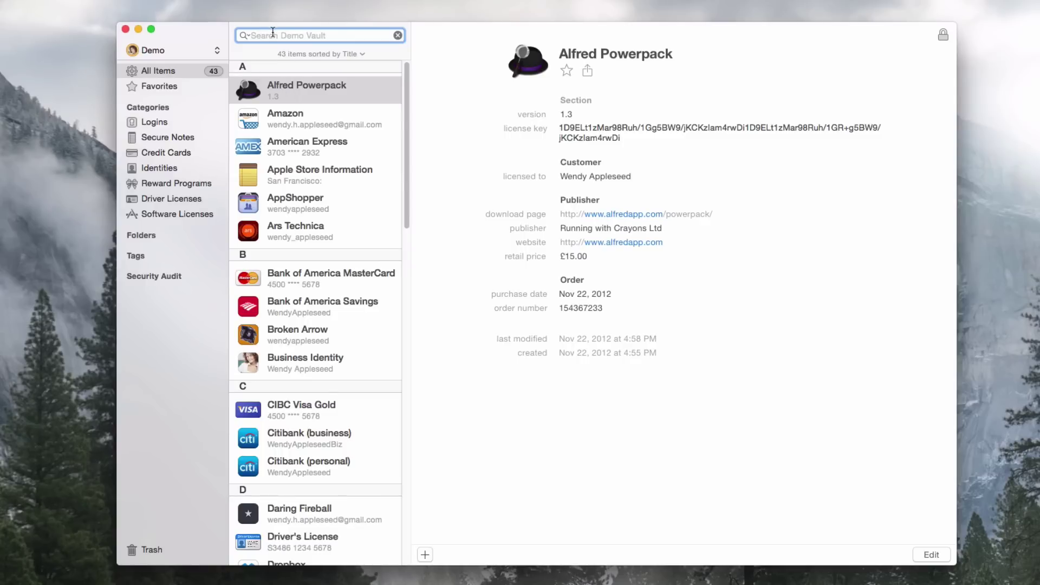
text(drop)
key(BackSpace)
key(BackSpace)
key(BackSpace)
key(BackSpace)
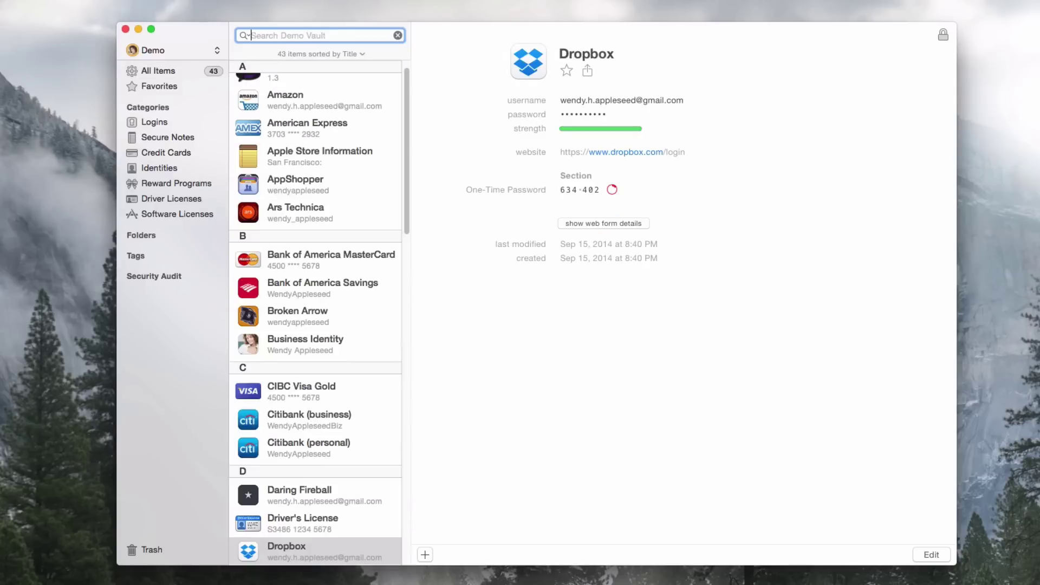
scroll(301, 154, up, 2)
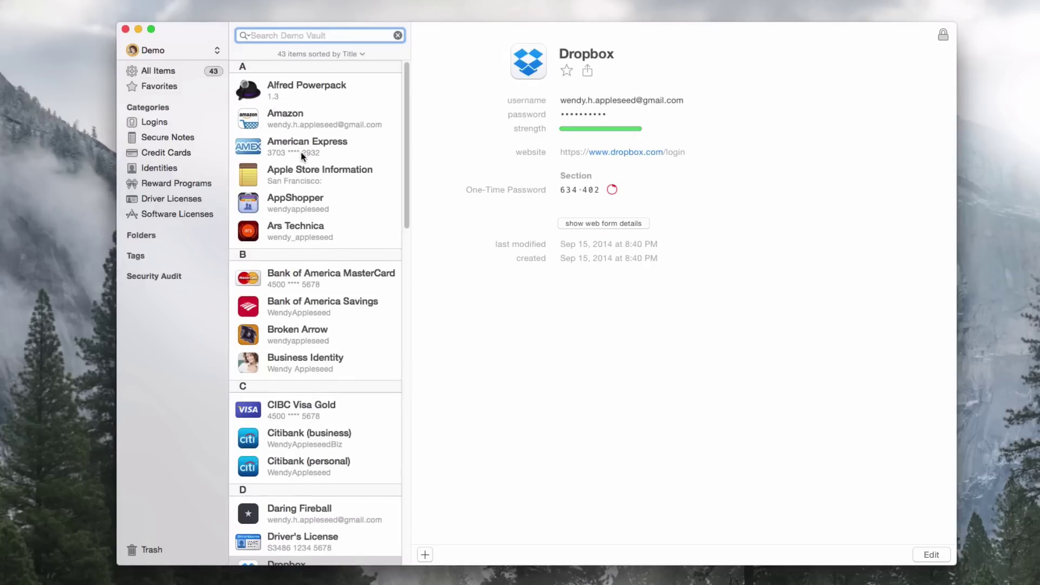
click(168, 87)
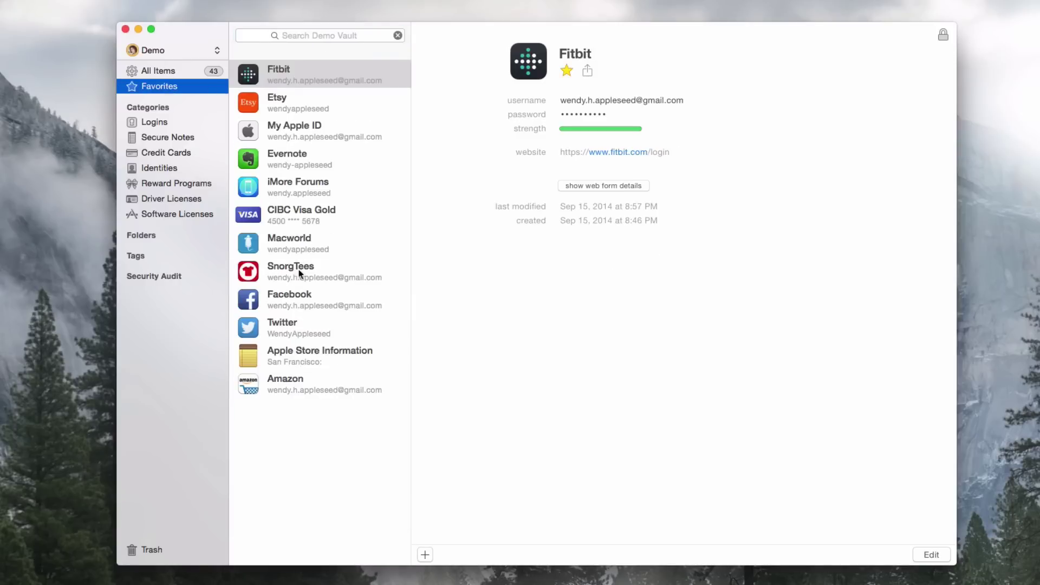
click(150, 120)
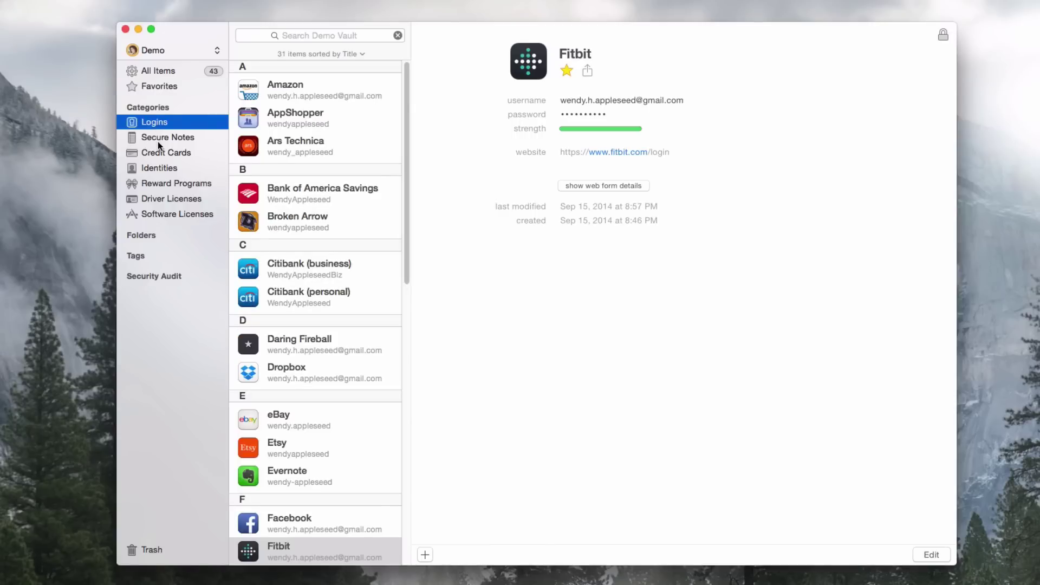
click(158, 139)
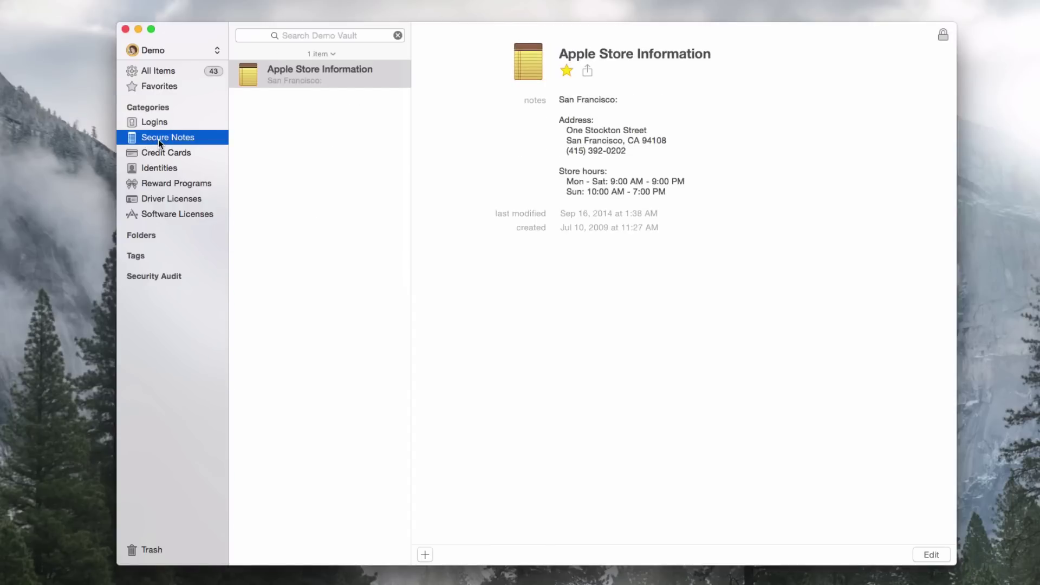
click(212, 162)
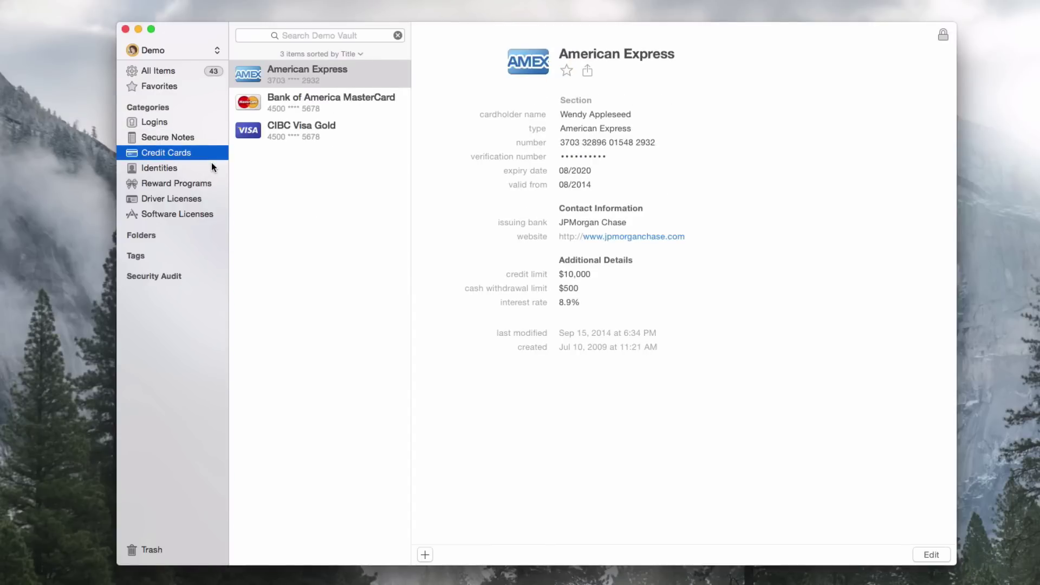
click(212, 165)
key(Down)
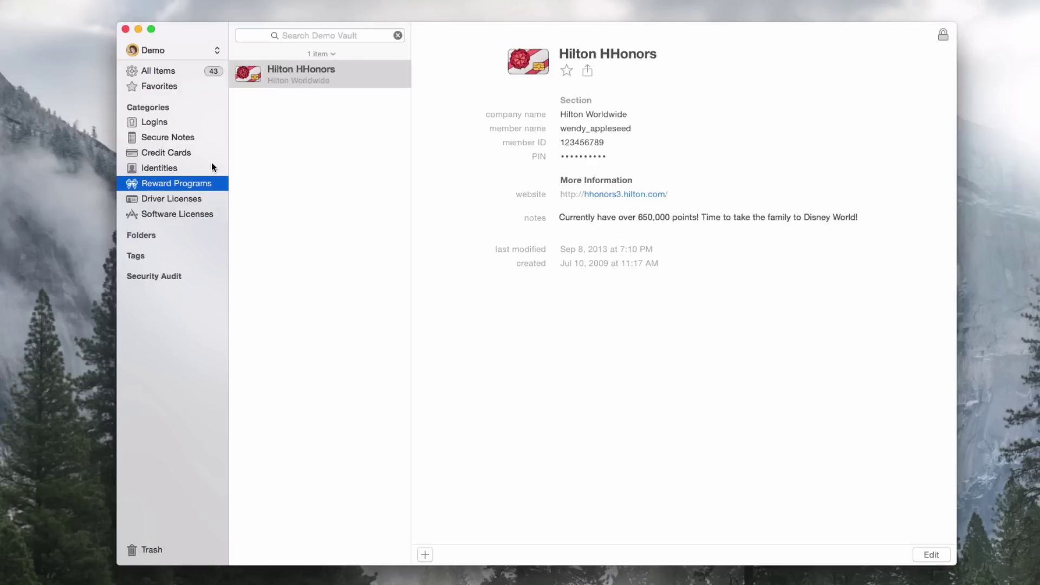
key(Down)
key(Down)
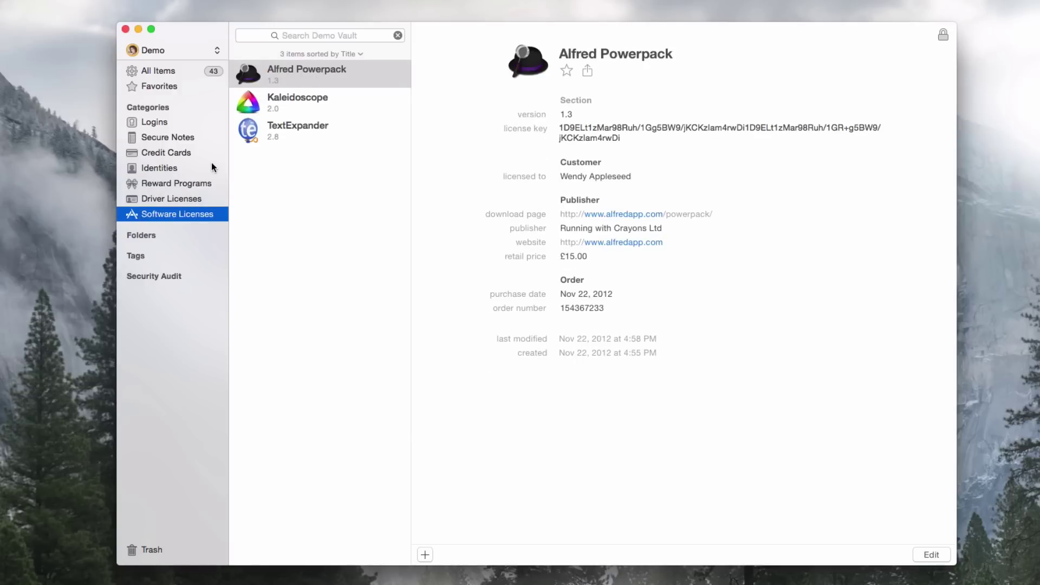
key(Up)
key(Up)
key(Up)
key(Up)
key(Up)
key(Up)
key(Up)
key(Up)
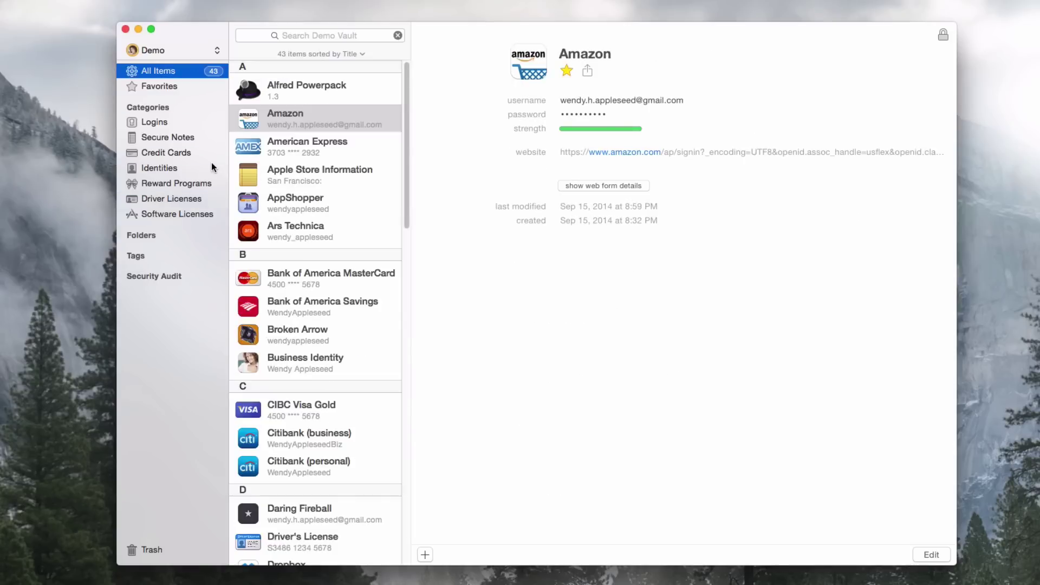
Create a new Outdoor License item from the + new-item menu.
click(426, 554)
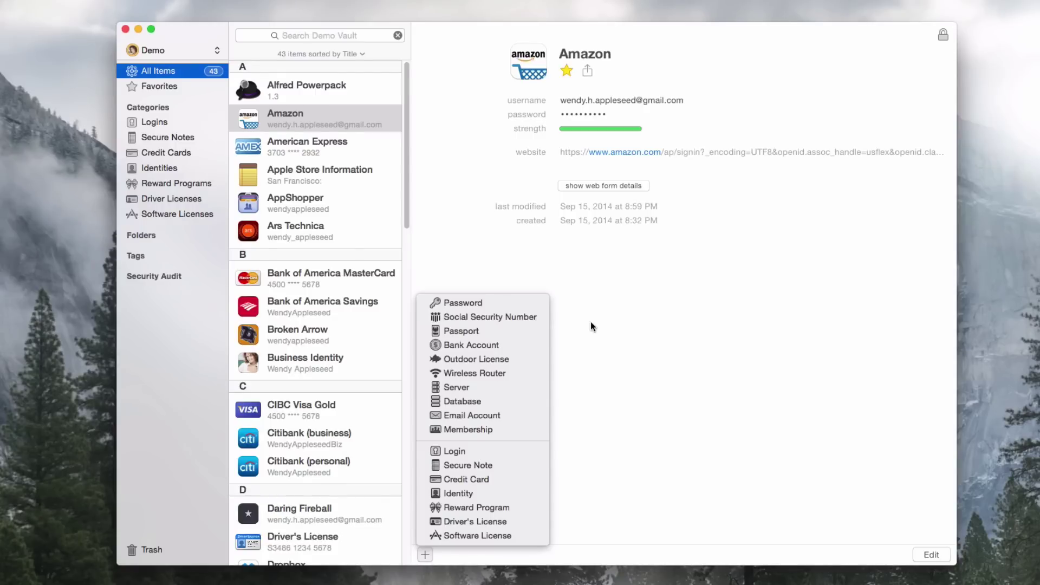
click(527, 356)
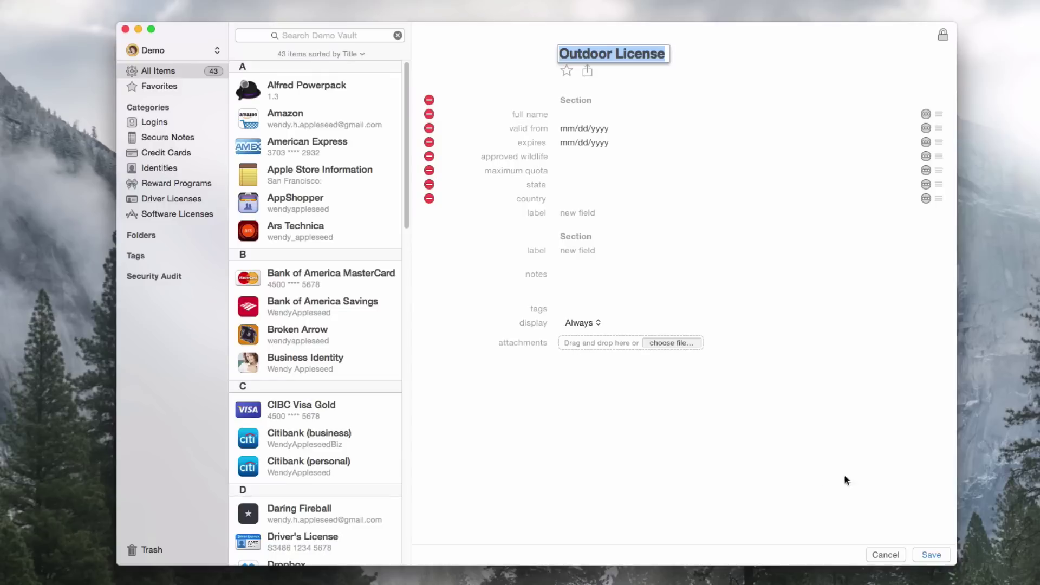
Cancel the Outdoor License form, toggle Folders, and expand the Security Audit section.
click(895, 548)
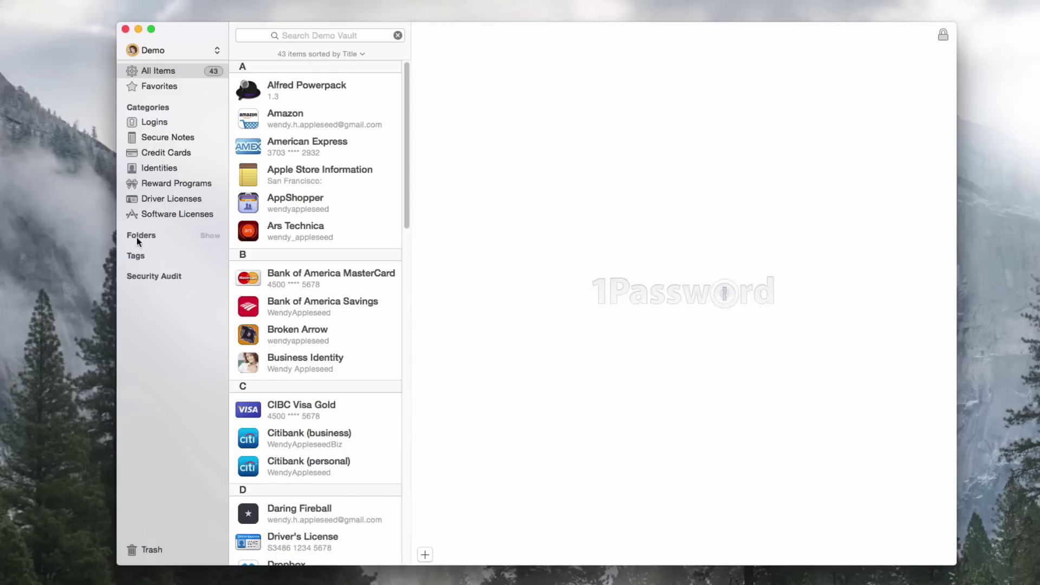
click(213, 235)
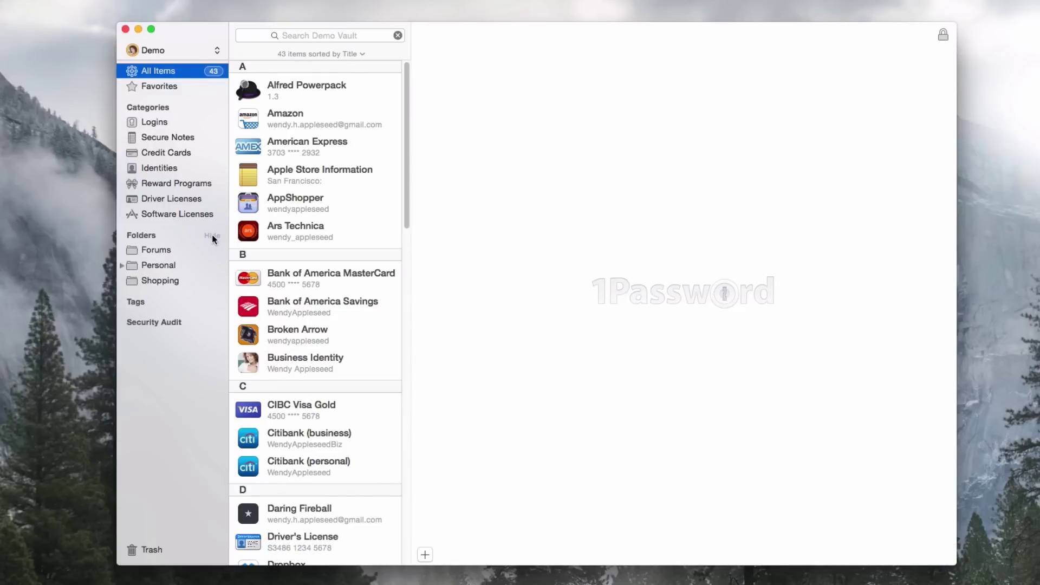
click(212, 235)
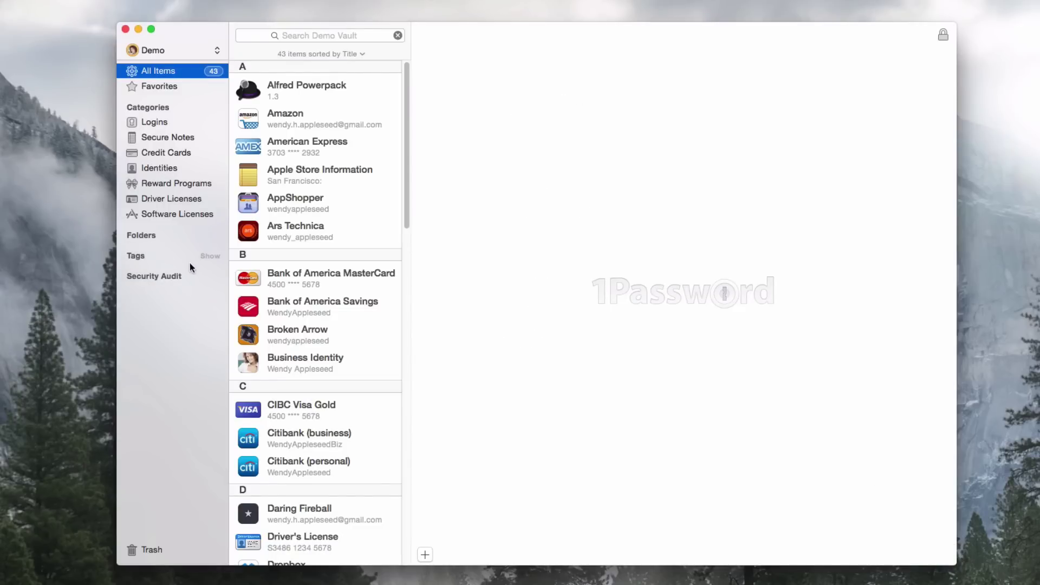
click(208, 276)
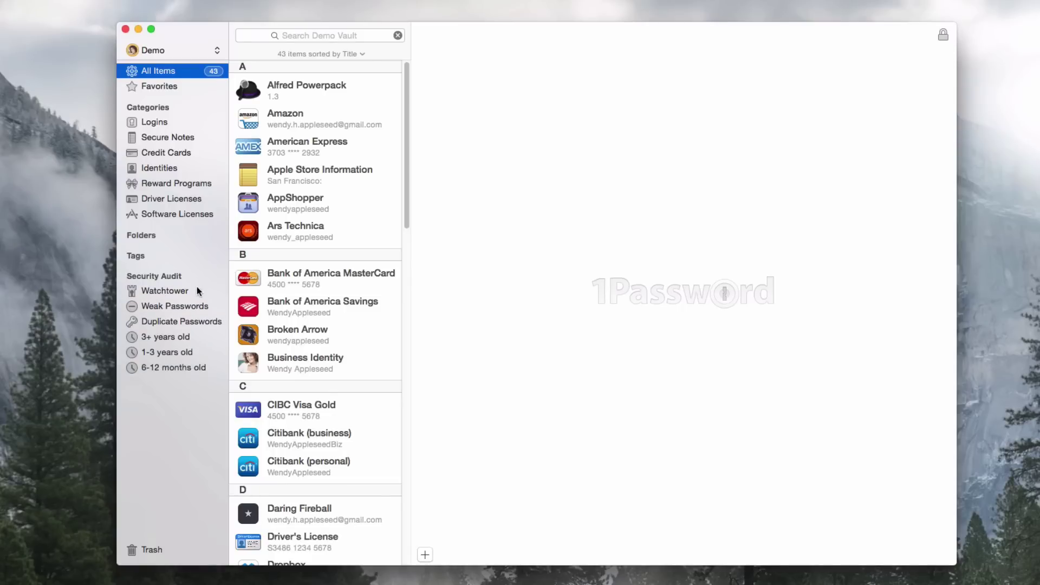
Review Watchtower, Duplicate Passwords, Weak Passwords and the password age groups.
click(197, 289)
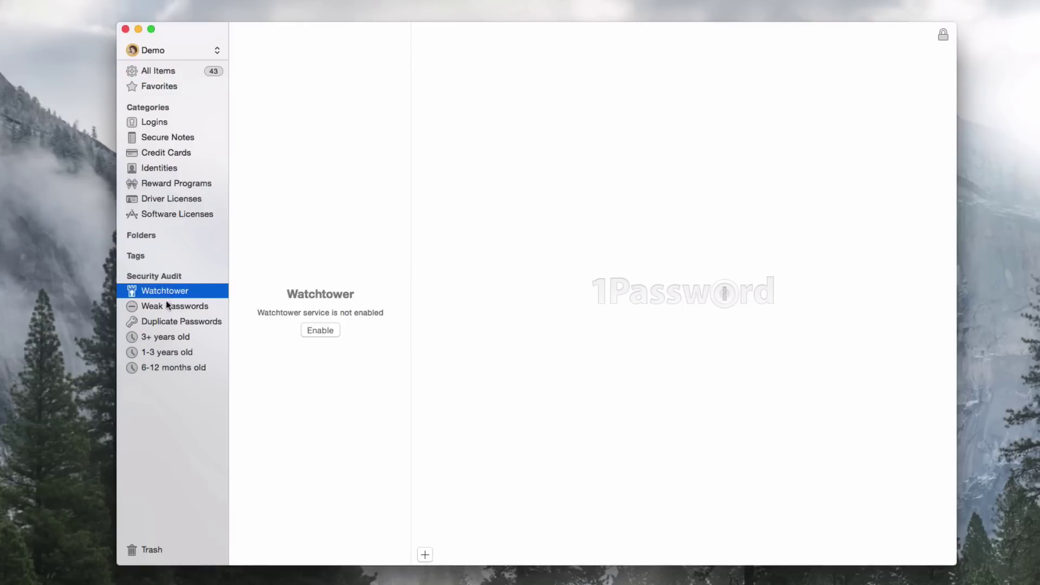
click(162, 322)
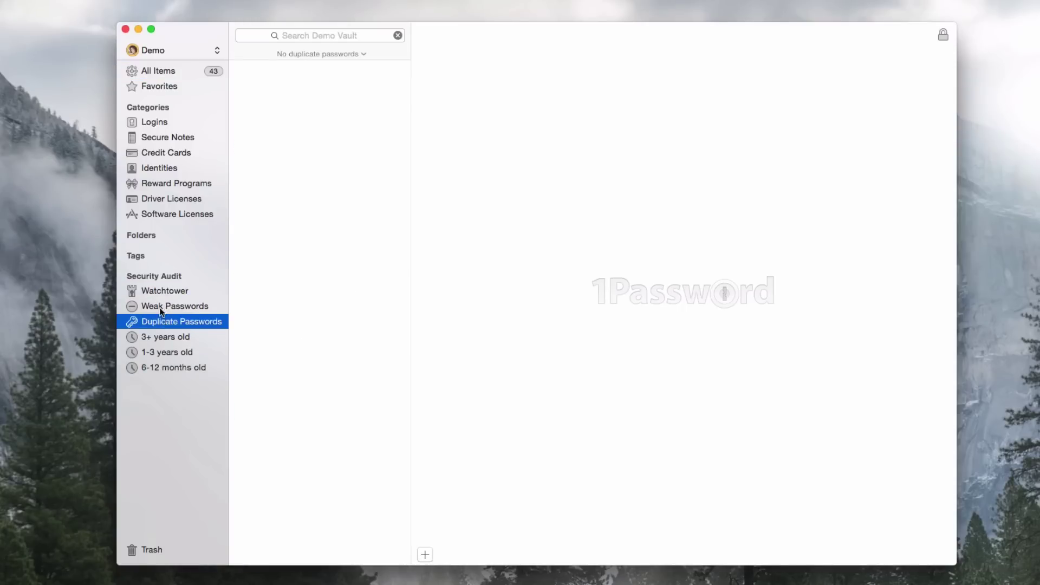
click(161, 308)
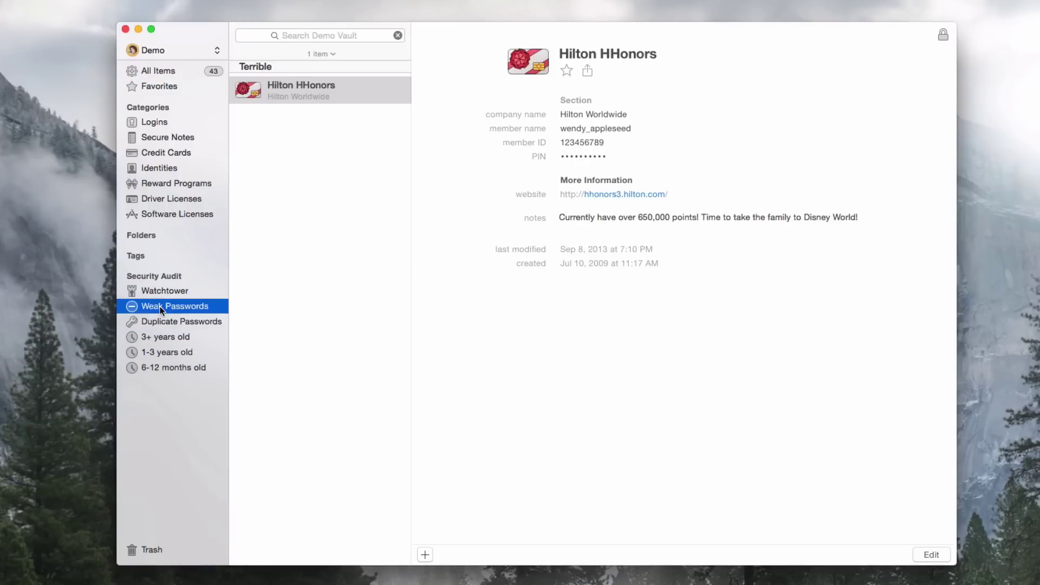
click(155, 337)
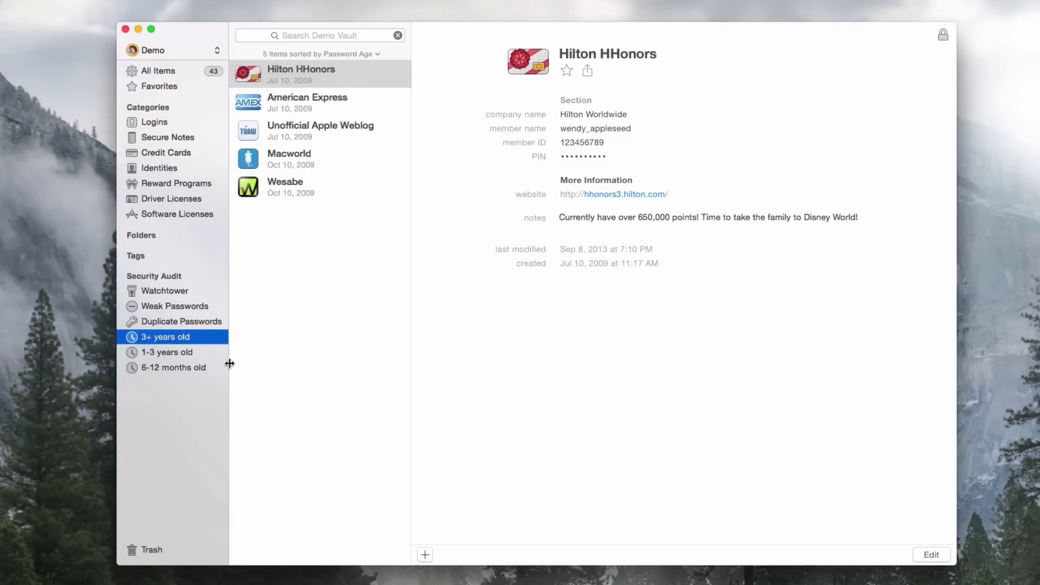
key(Down)
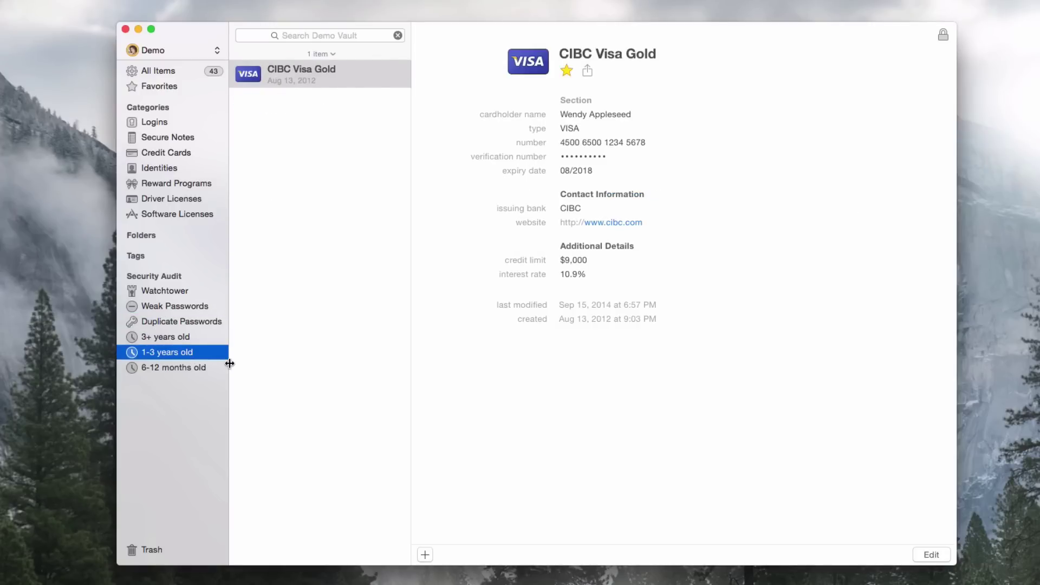
key(Down)
key(Up)
key(Up)
key(Up)
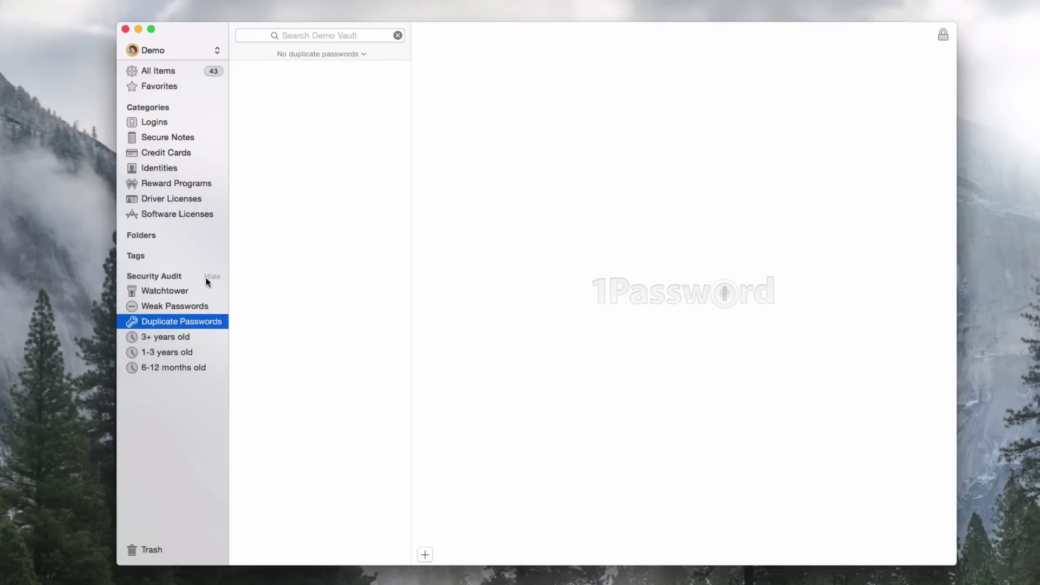
Collapse Security Audit, return to All Items, and start a new item.
click(207, 277)
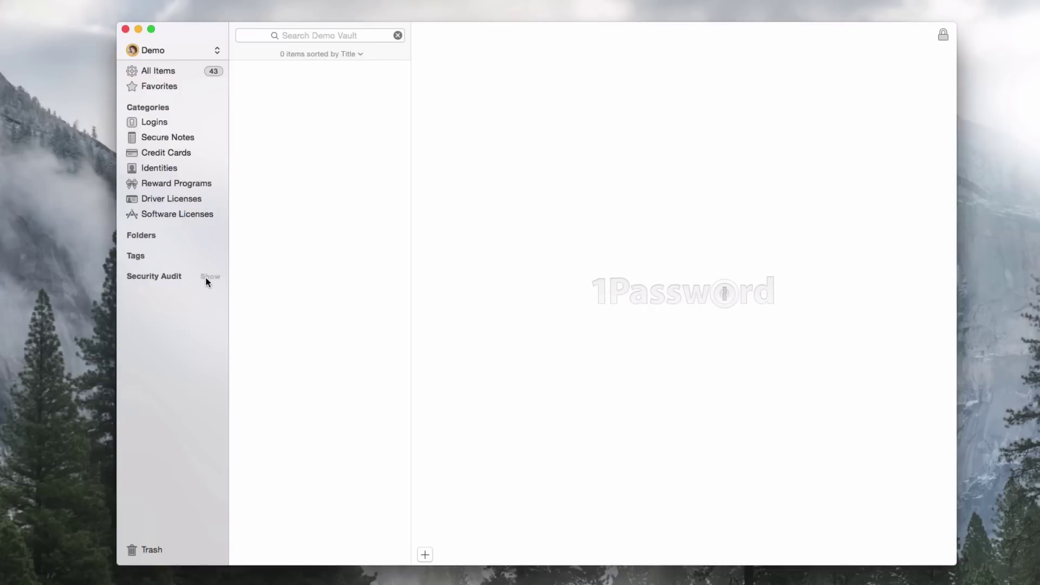
click(164, 71)
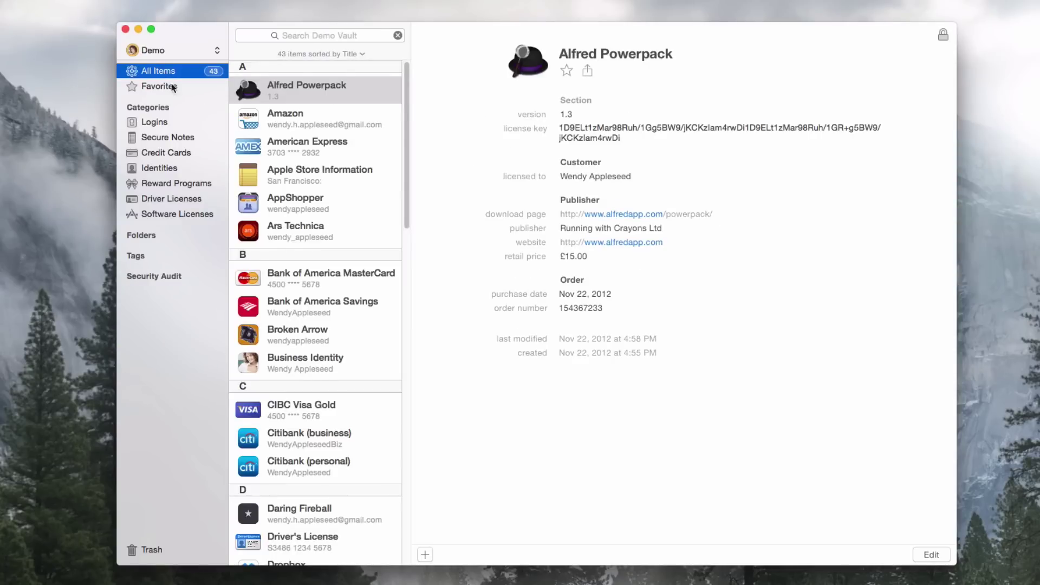
click(425, 554)
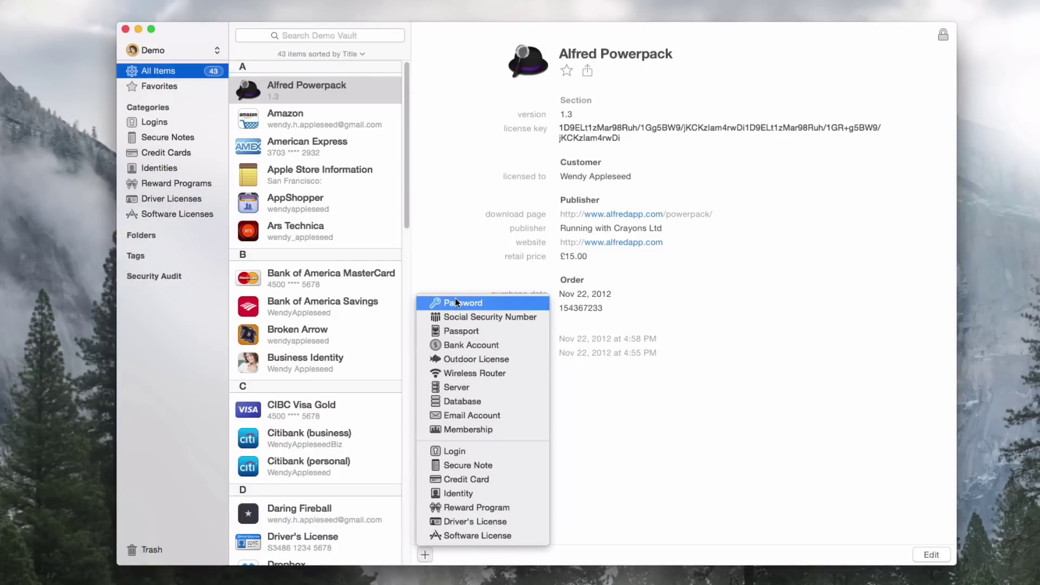
Create a Login item titled 'Test' with the account's e-mail address as username.
click(466, 451)
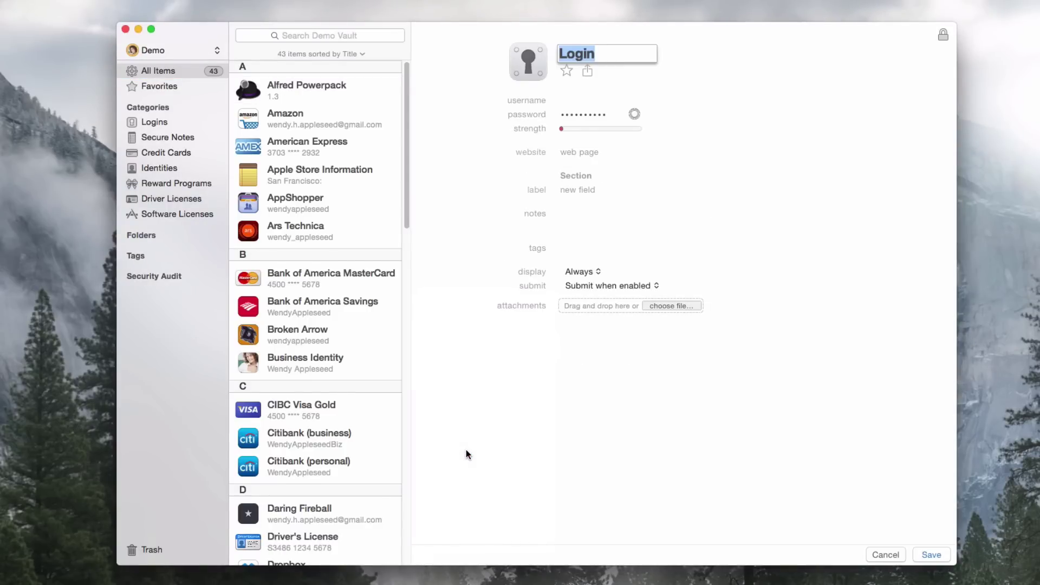
text(Test)
click(562, 100)
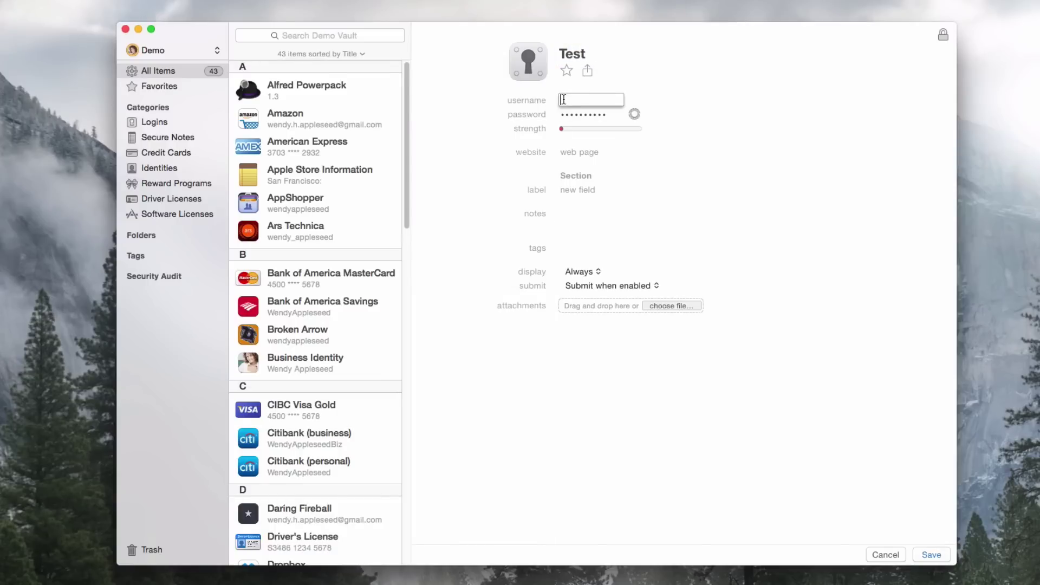
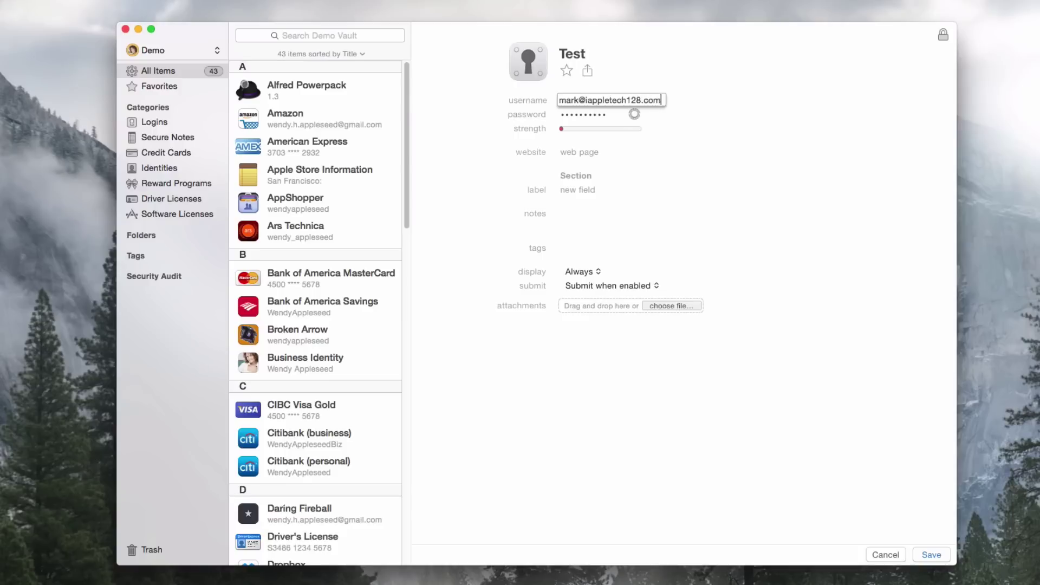
Try trial passwords like 'password' and 'This is 12!', then erase them.
key(Tab)
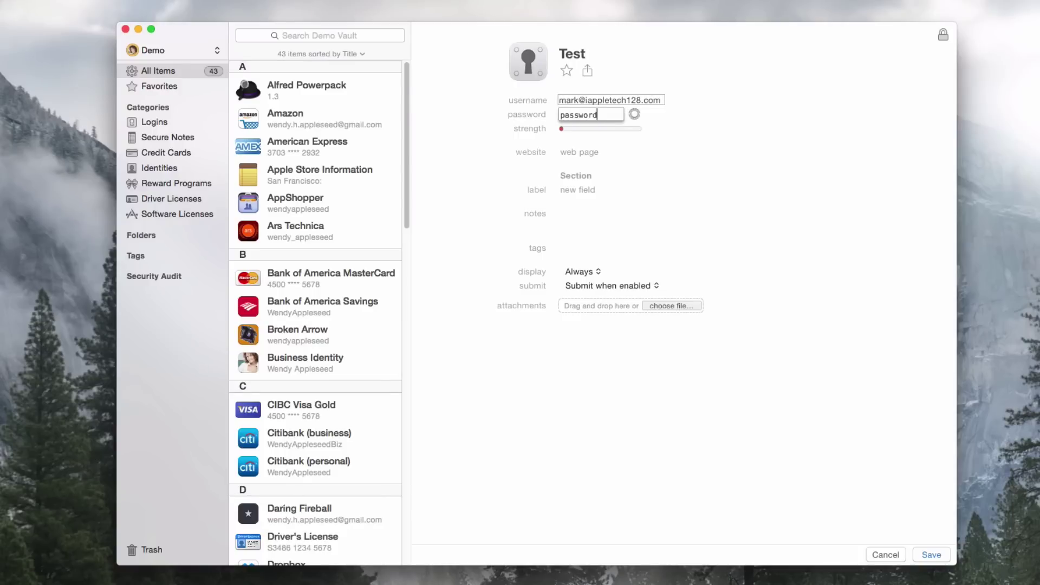
key(BackSpace)
key(BackSpace)
key(BackSpace)
key(BackSpace)
key(BackSpace)
key(BackSpace)
key(BackSpace)
key(BackSpace)
key(BackSpace)
key(BackSpace)
key(BackSpace)
key(BackSpace)
key(BackSpace)
key(BackSpace)
key(BackSpace)
key(BackSpace)
key(BackSpace)
key(BackSpace)
key(BackSpace)
key(BackSpace)
key(BackSpace)
key(BackSpace)
key(BackSpace)
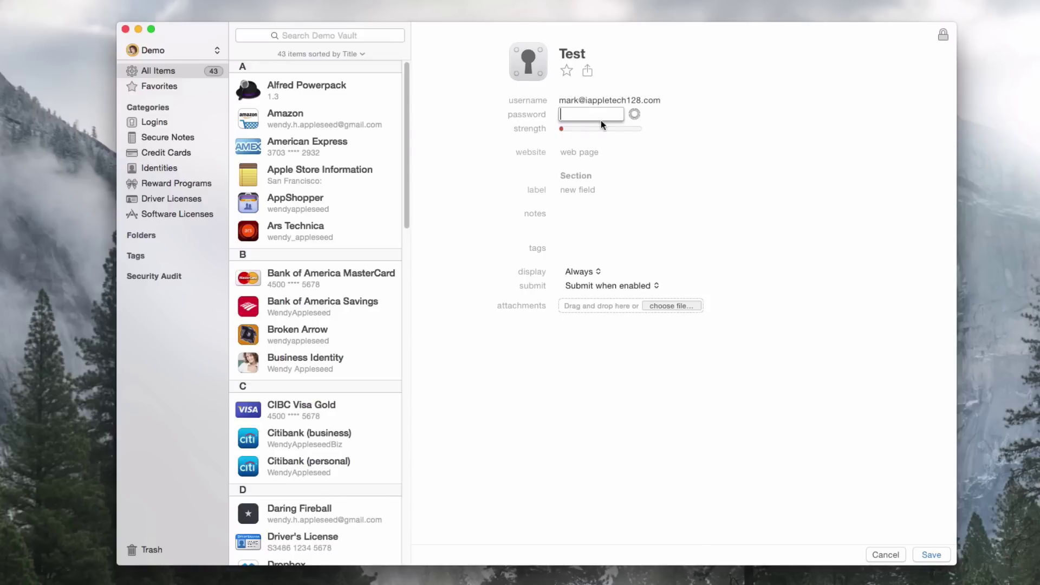
Generate a 14-character password with 2 digits and no symbols for the Test login.
click(633, 115)
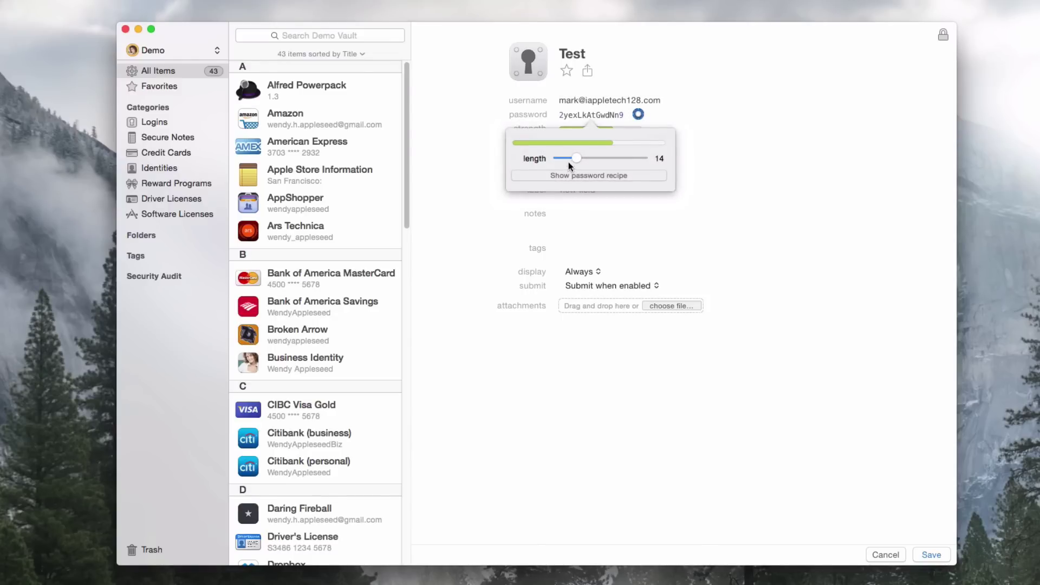
click(604, 175)
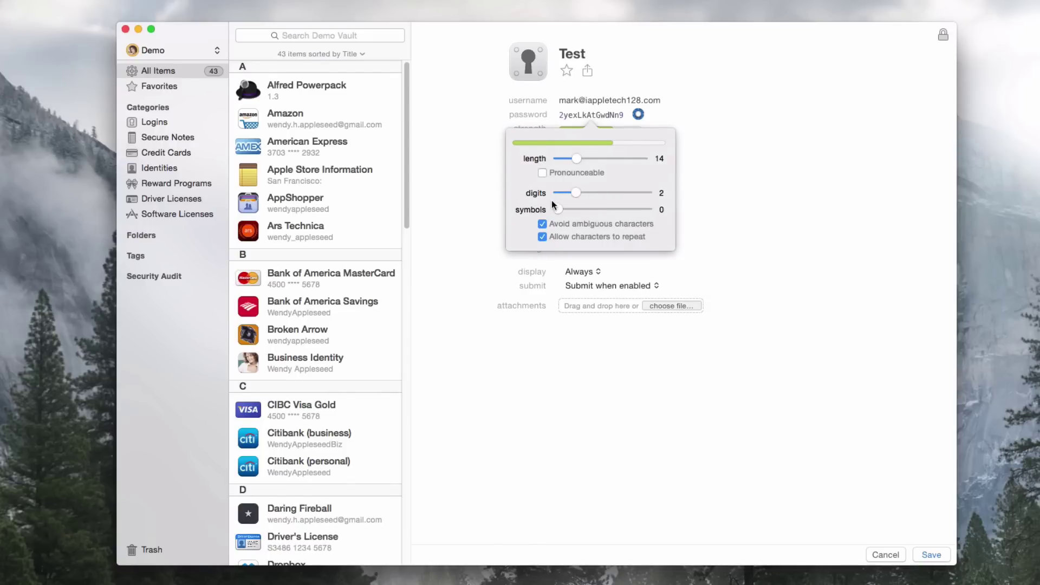
click(731, 153)
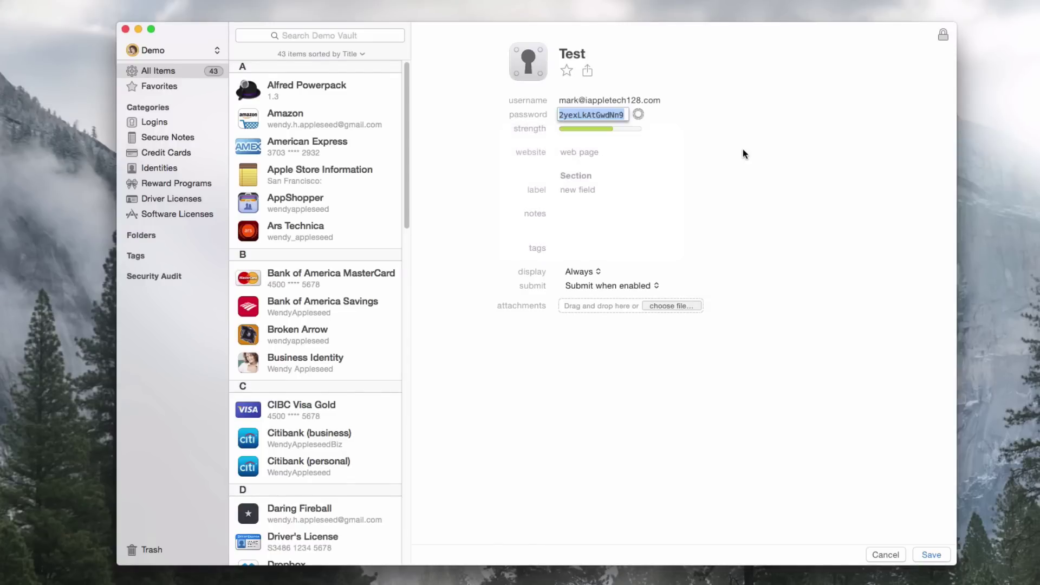
Enter youtube.com as the Test login's website.
click(578, 156)
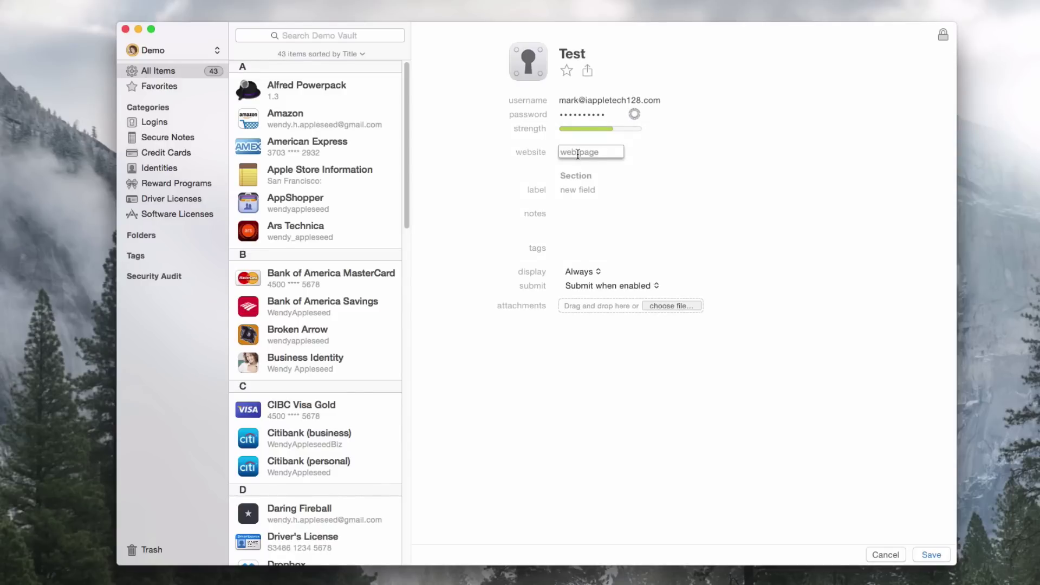
text(youtube.com)
key(Return)
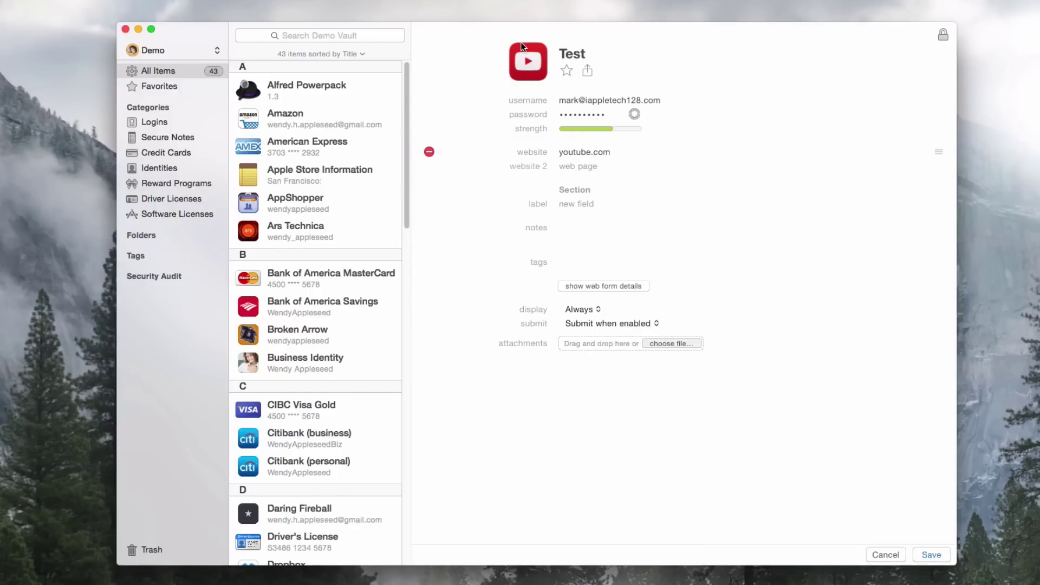
Save the Test login and scroll through the 44 Demo vault items.
click(932, 555)
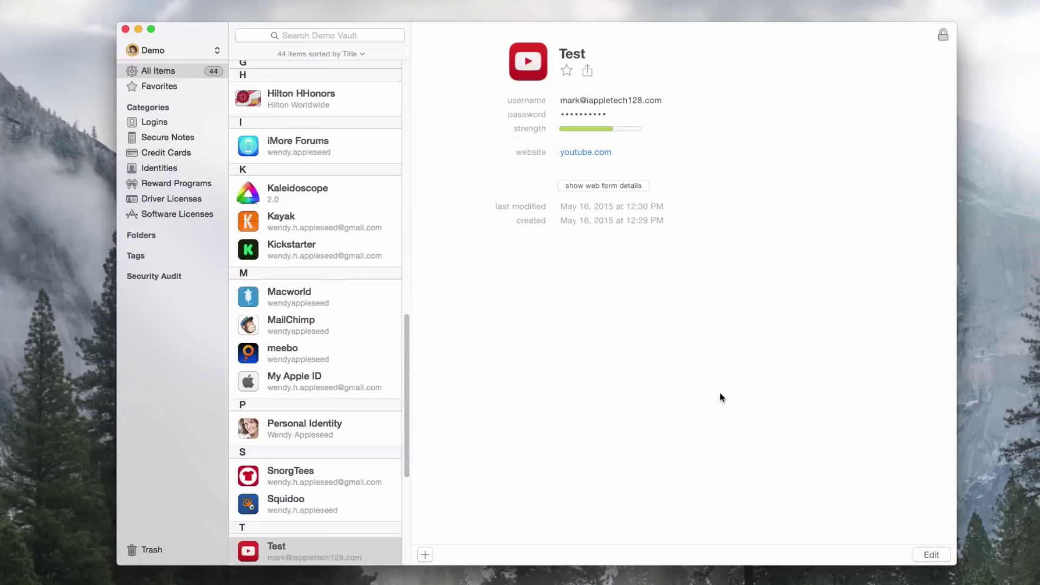
scroll(292, 271, down, 5)
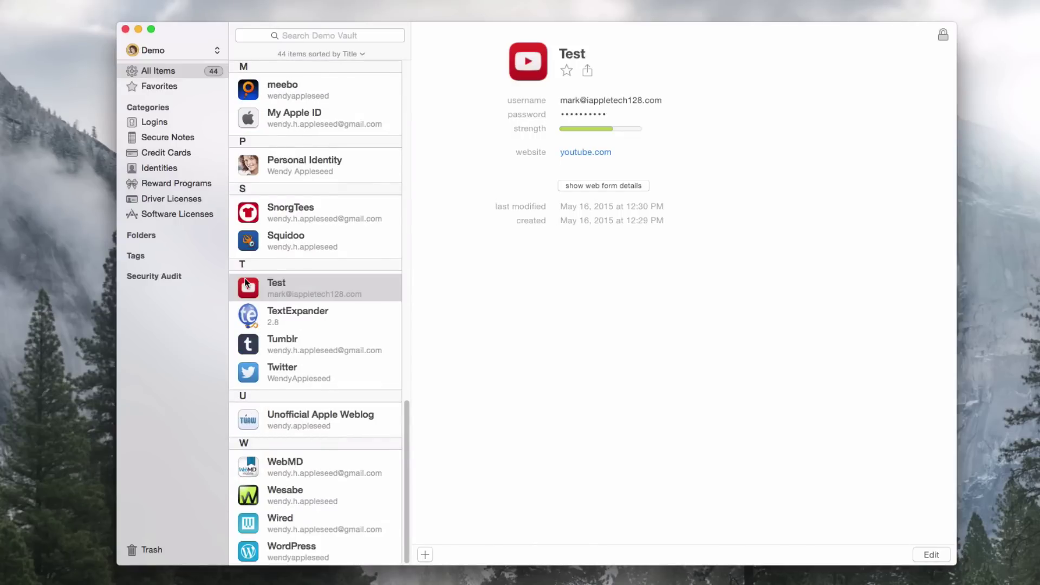
scroll(245, 279, up, 10)
scroll(245, 279, up, 20)
scroll(246, 272, up, 10)
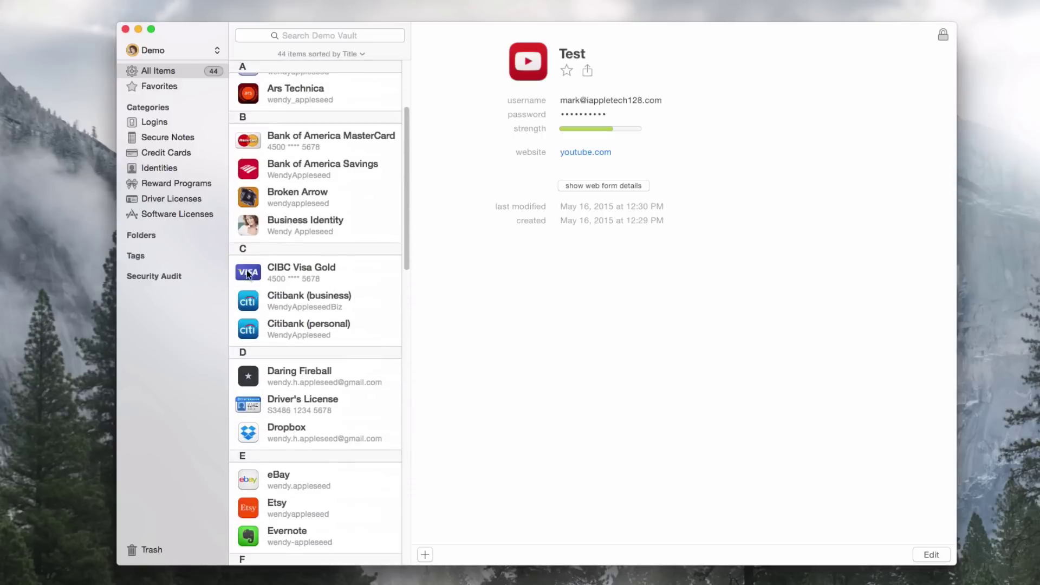
scroll(239, 145, down, 10)
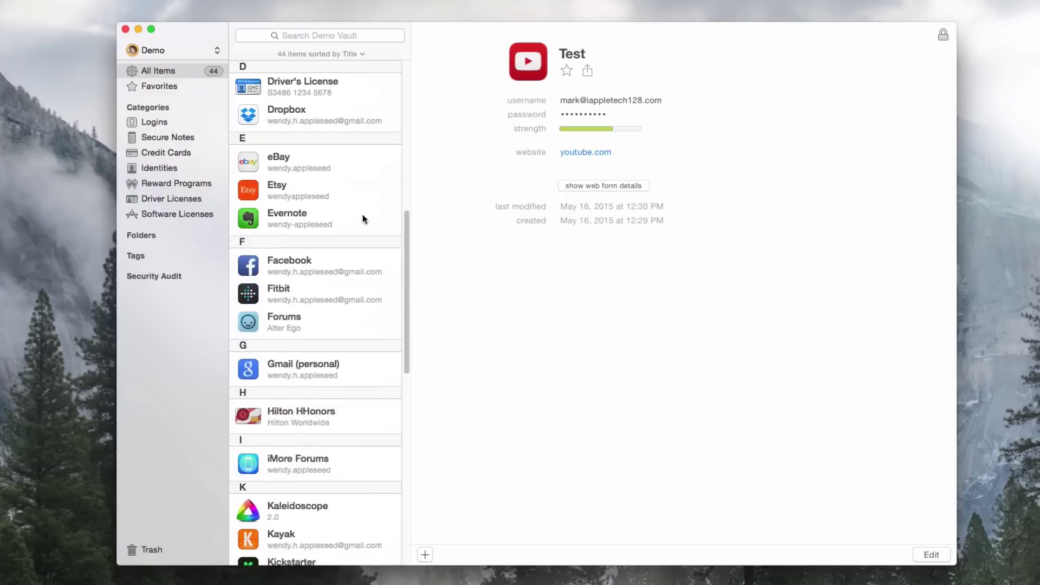
drag(408, 216, 417, 355)
Search 'dropbox', open and cancel editing of the Dropbox login, and view its one-time password.
text(dropbox)
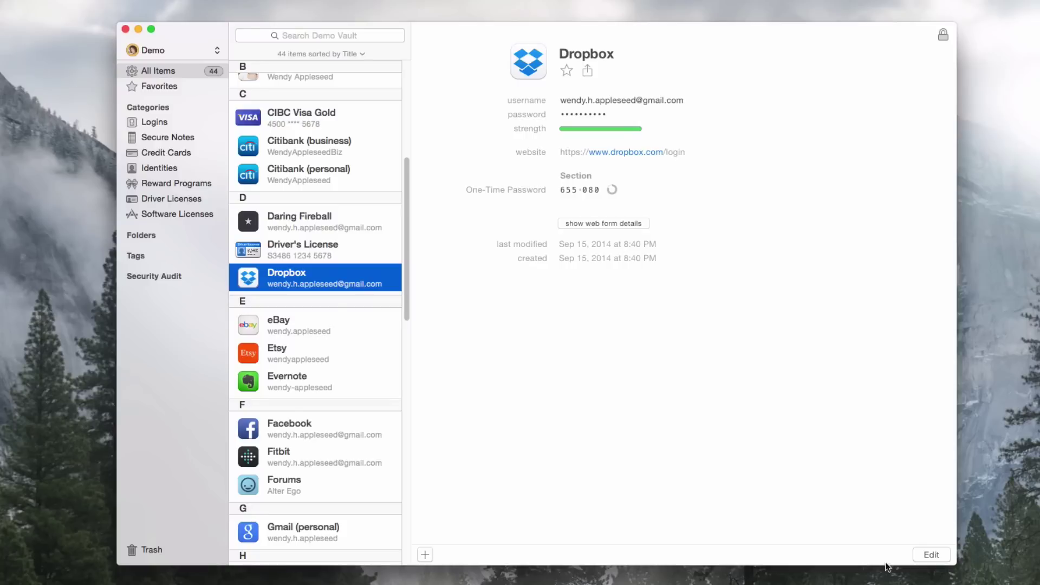
click(933, 554)
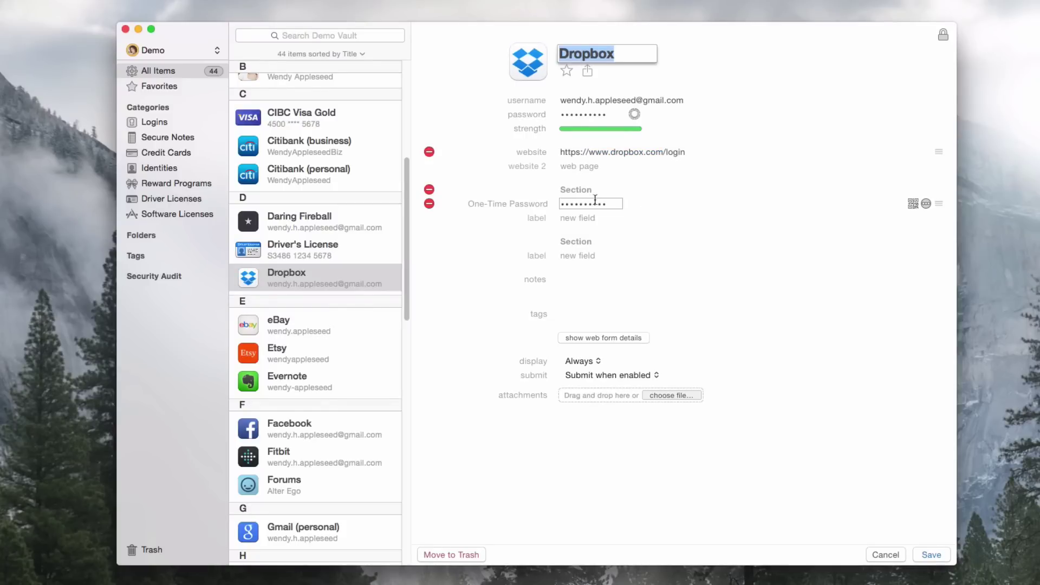
click(883, 553)
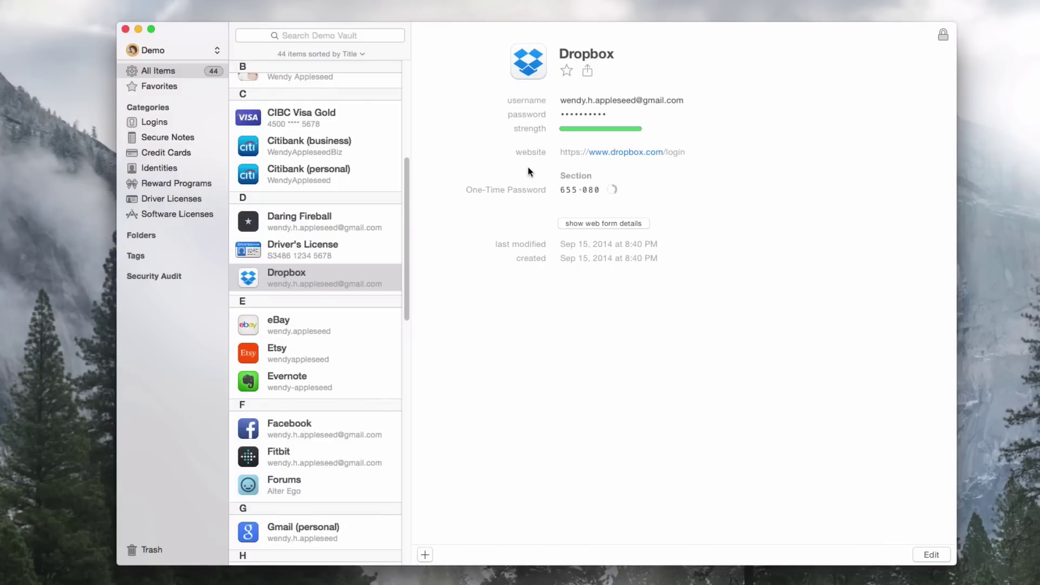
mouse_move(558, 191)
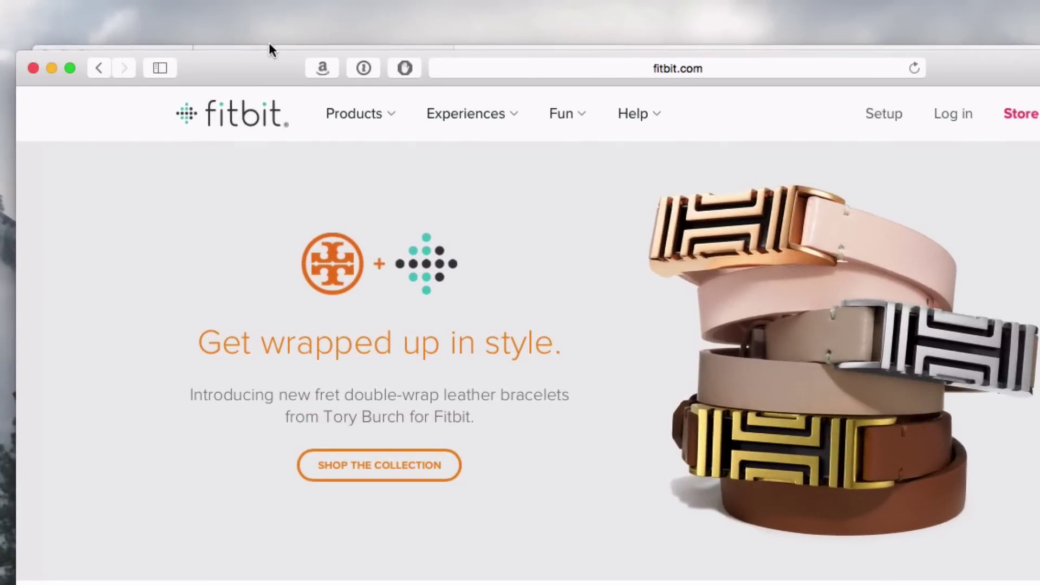
click(363, 69)
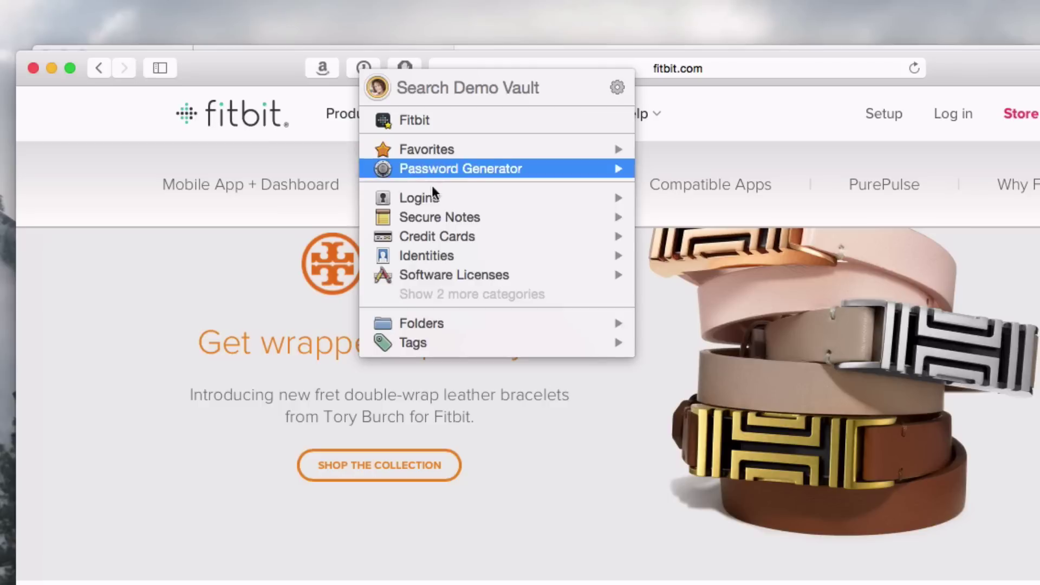
key(Down)
key(Down)
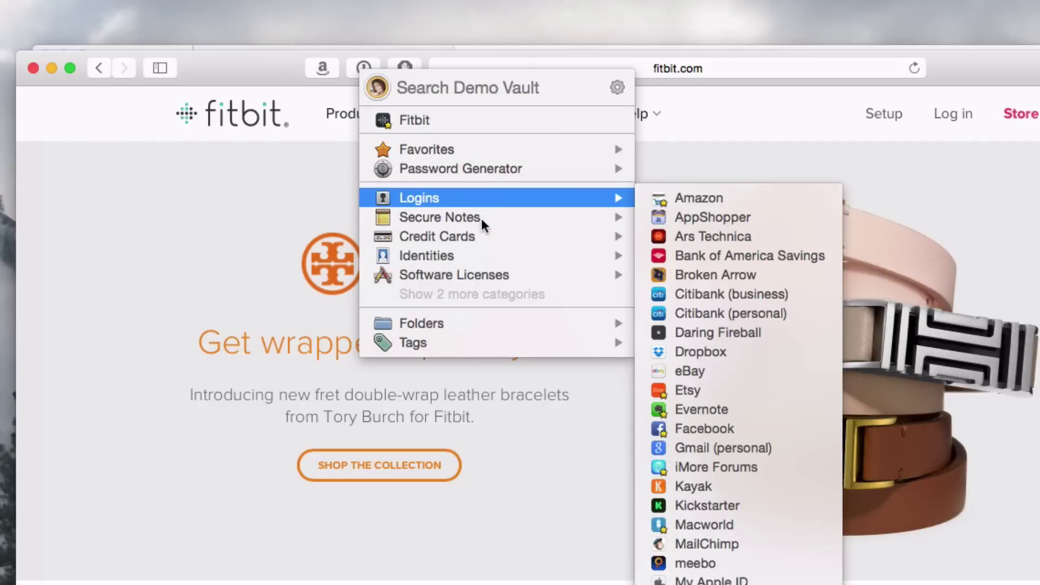
mouse_move(481, 221)
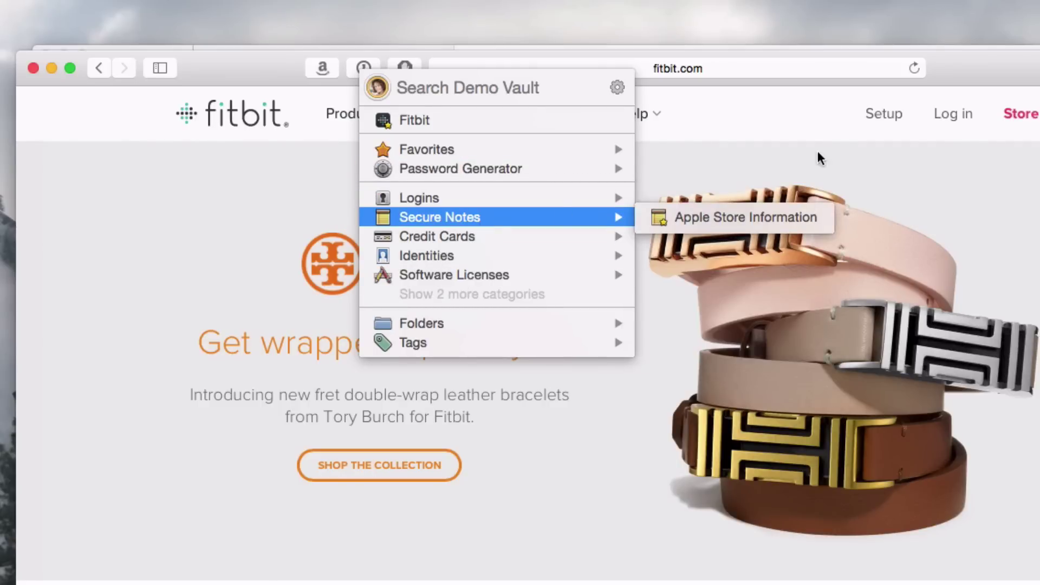
click(808, 124)
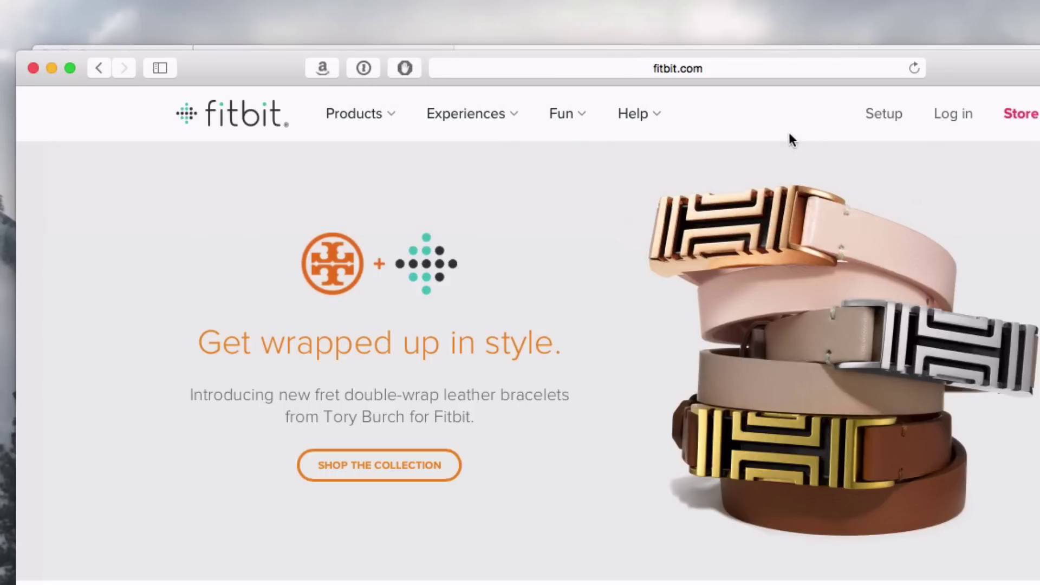
click(363, 68)
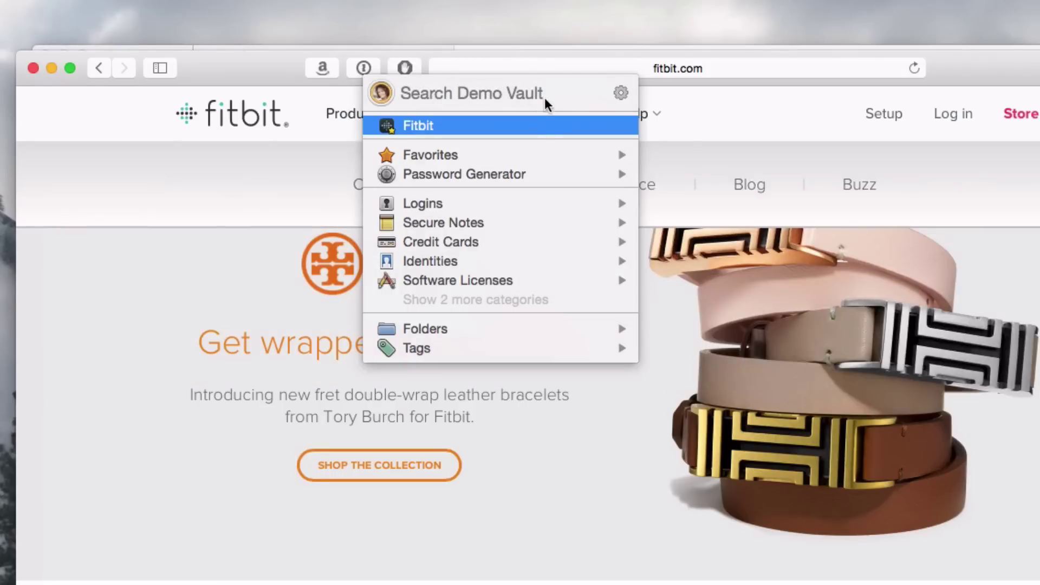
mouse_move(385, 124)
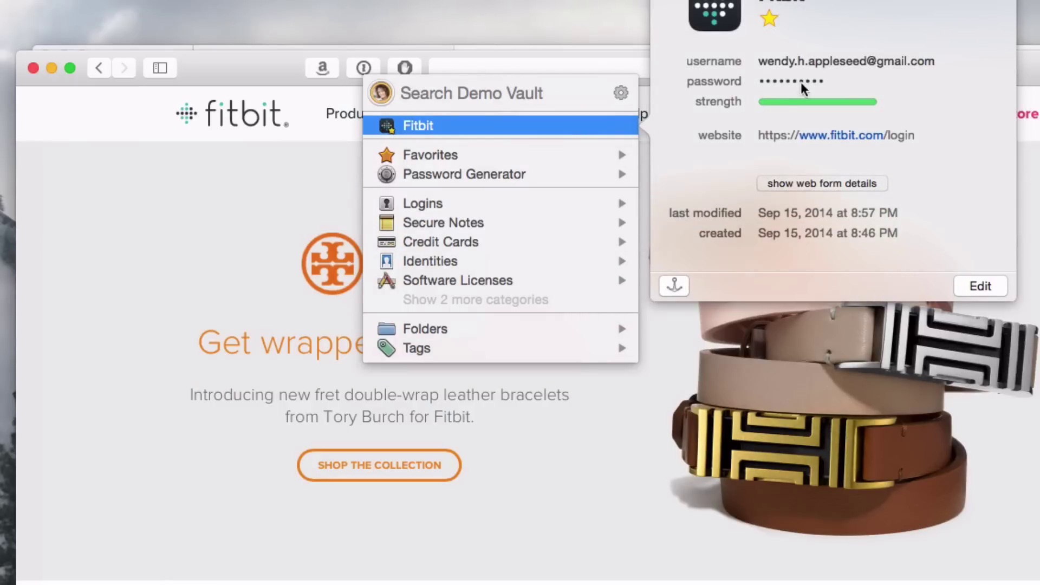
click(841, 83)
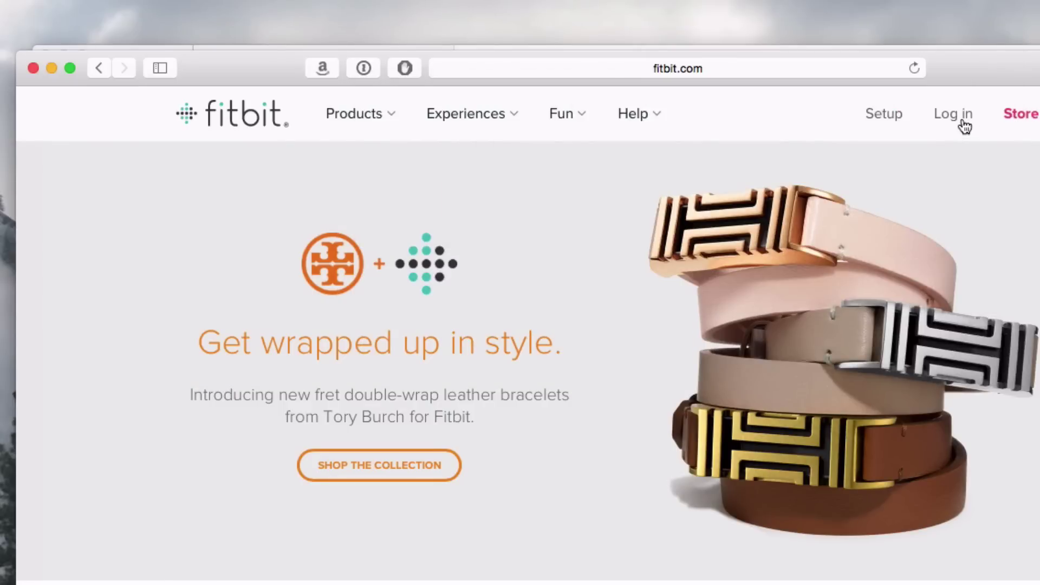
Go to Fitbit's log-in page and fill the e-mail and password from the saved Fitbit login in 1Password.
click(962, 120)
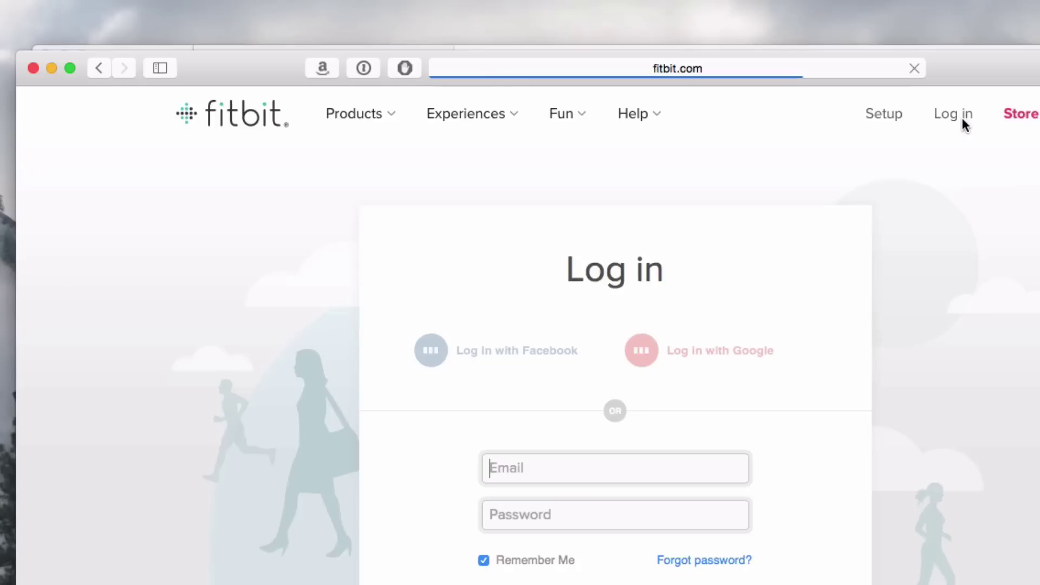
right_click(585, 467)
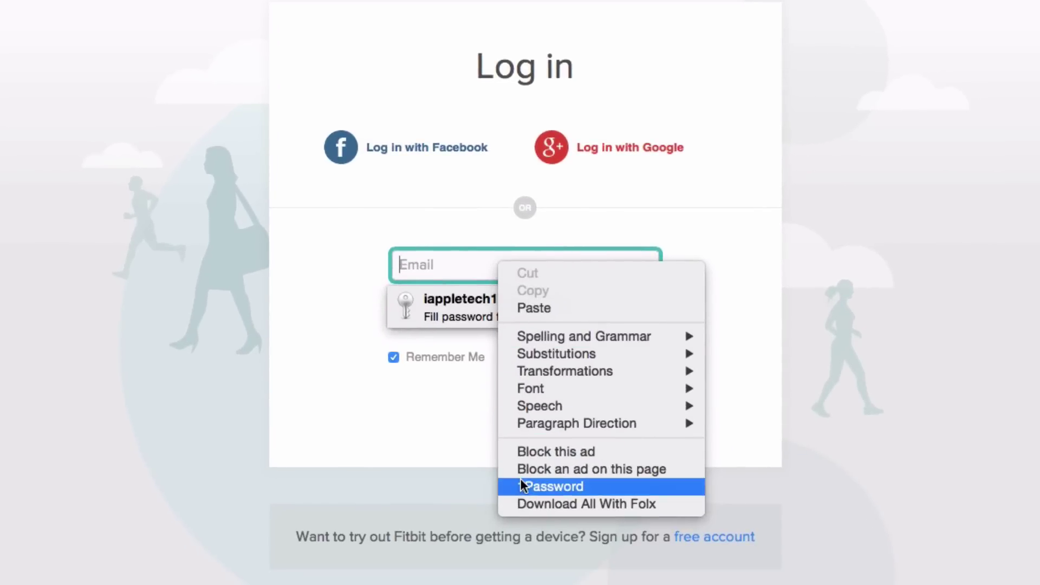
click(520, 483)
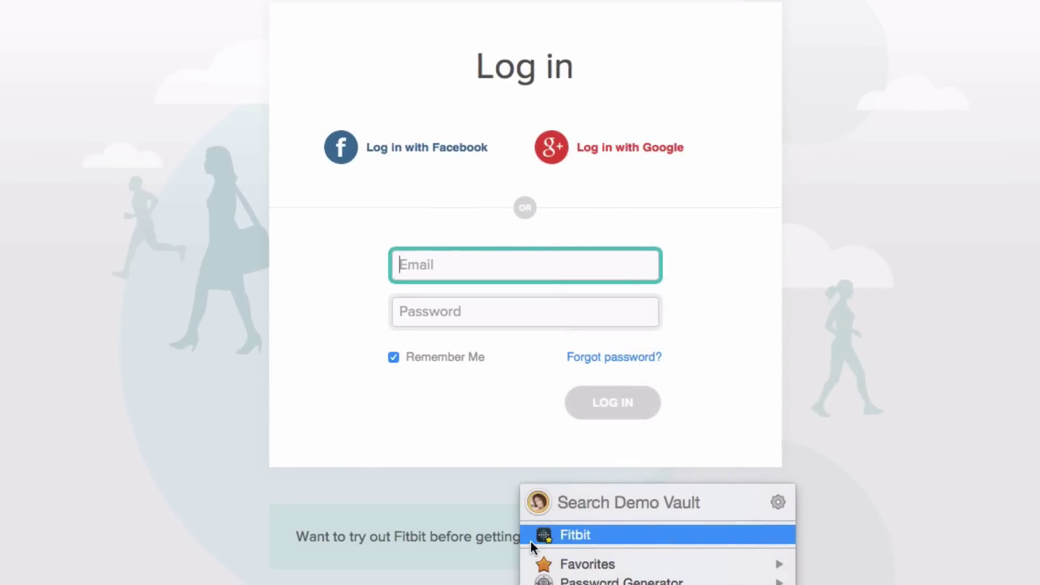
click(607, 533)
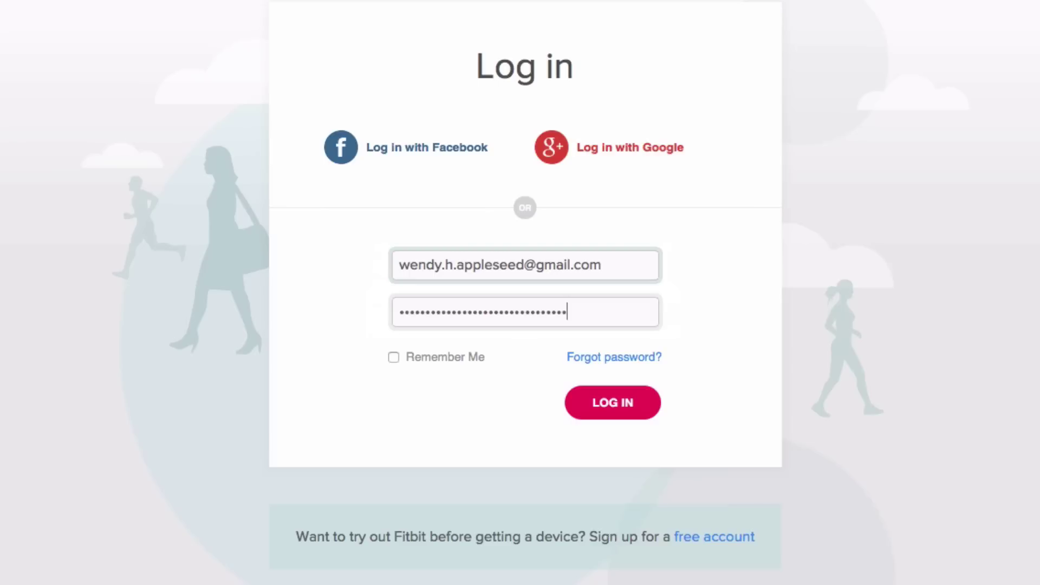